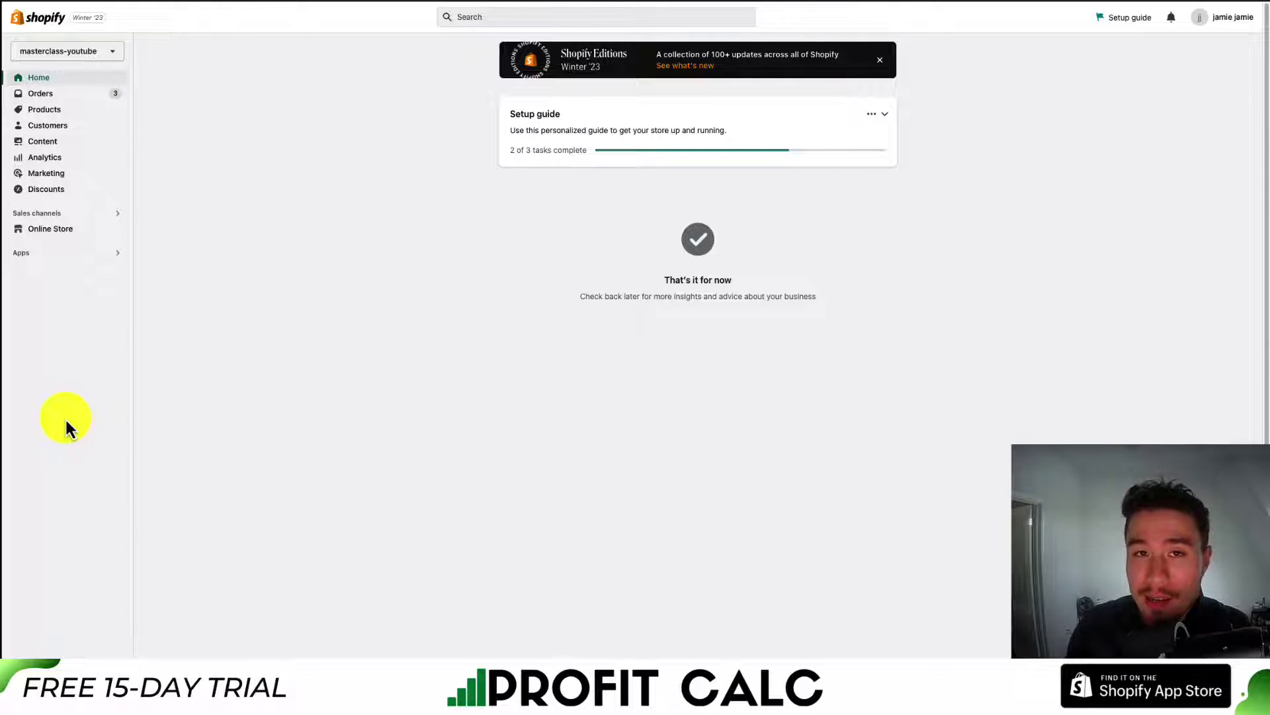
Open the Checkout settings and review the Checkout style section and its description.
{"action": "left_click", "coordinate": [33, 645]}
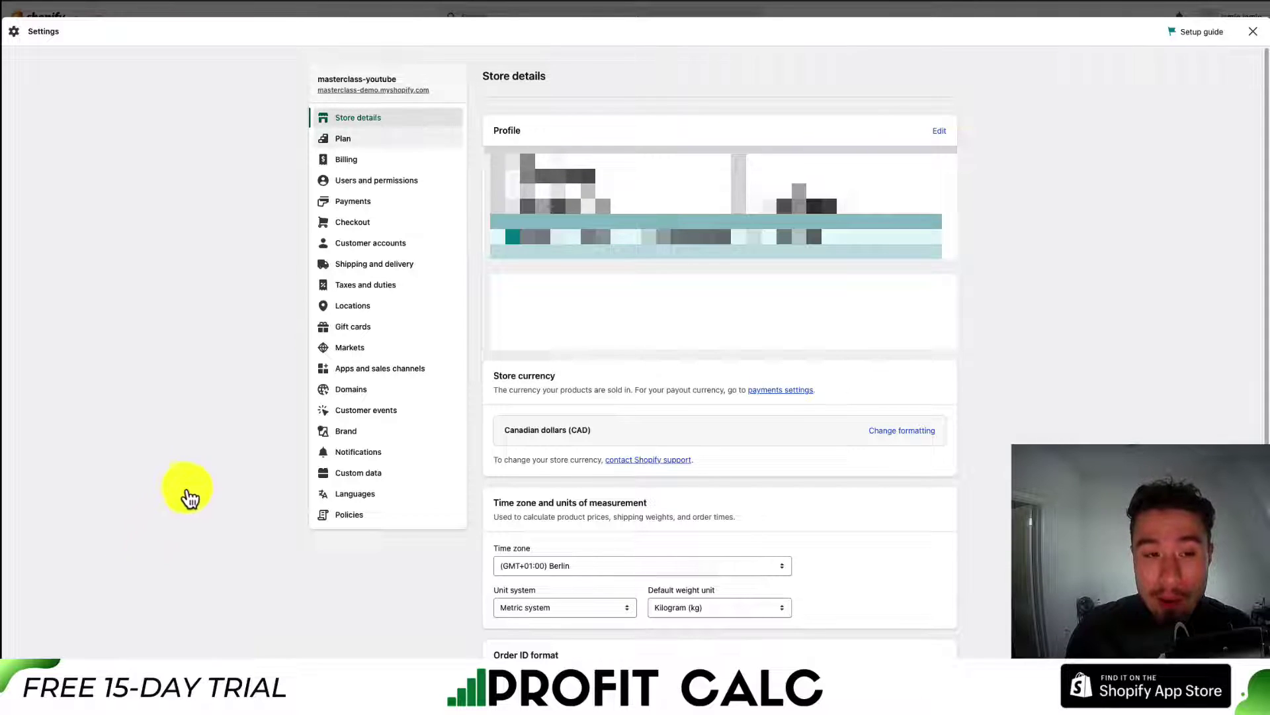
{"action": "left_click", "coordinate": [366, 227]}
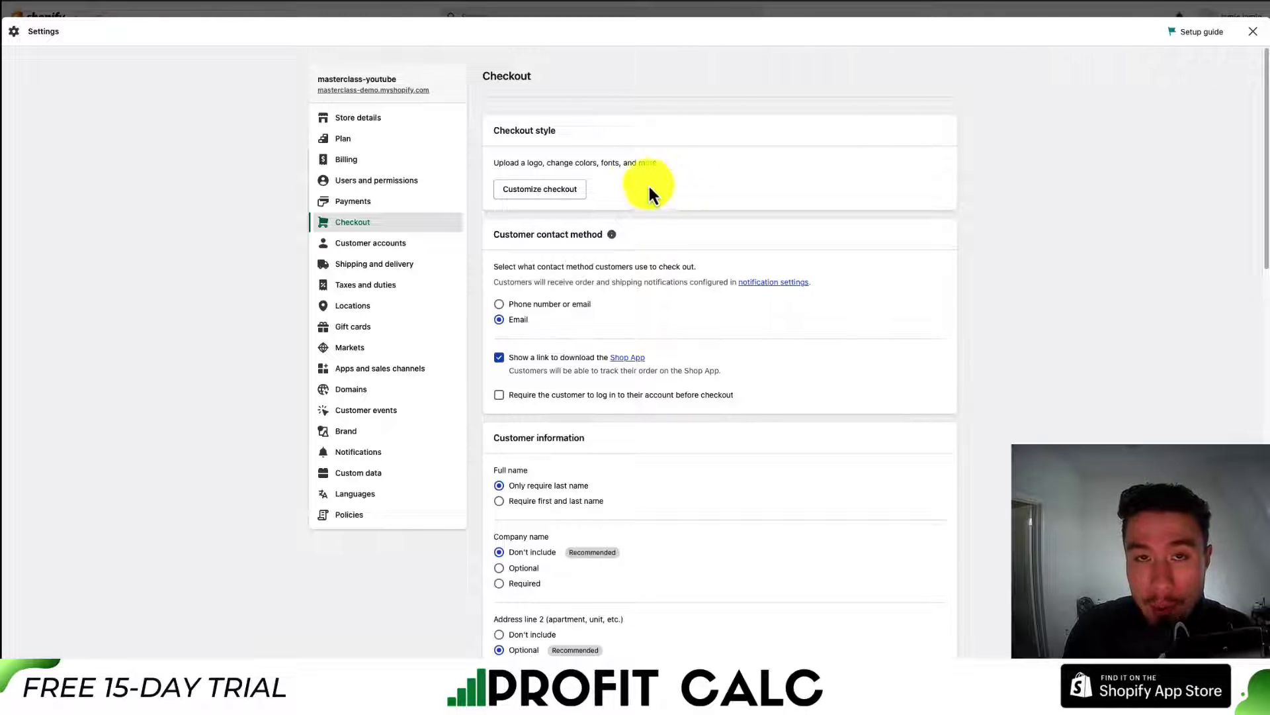
{"action": "left_click_drag", "start_coordinate": [499, 130], "coordinate": [545, 135]}
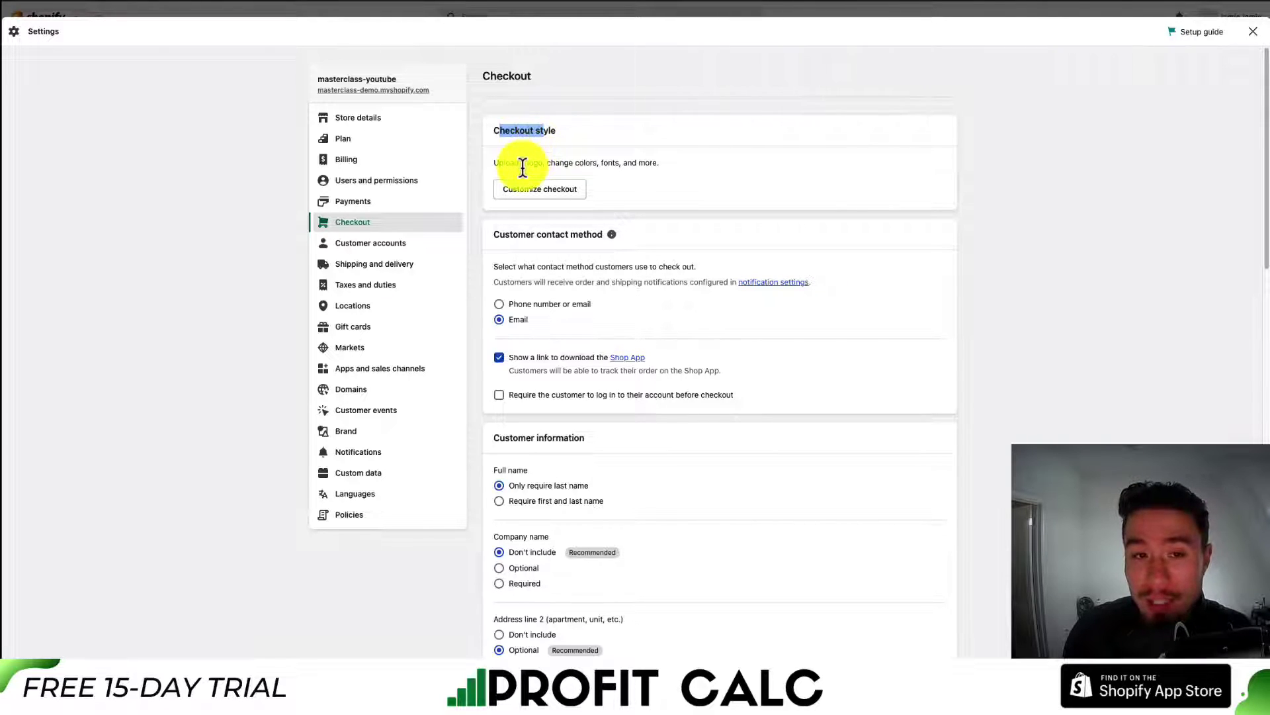
{"action": "left_click_drag", "start_coordinate": [522, 163], "coordinate": [650, 171]}
{"action": "left_click", "coordinate": [649, 173]}
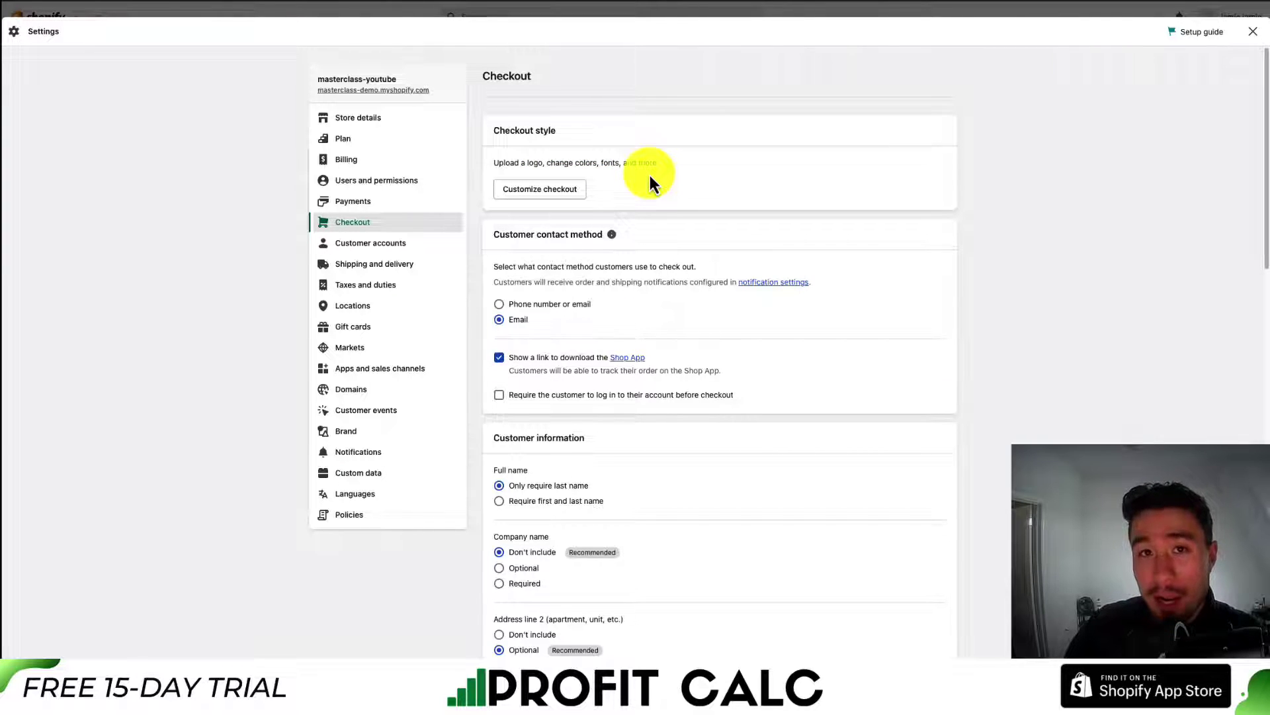
{"action": "left_click_drag", "start_coordinate": [1257, 94], "coordinate": [1257, 132]}
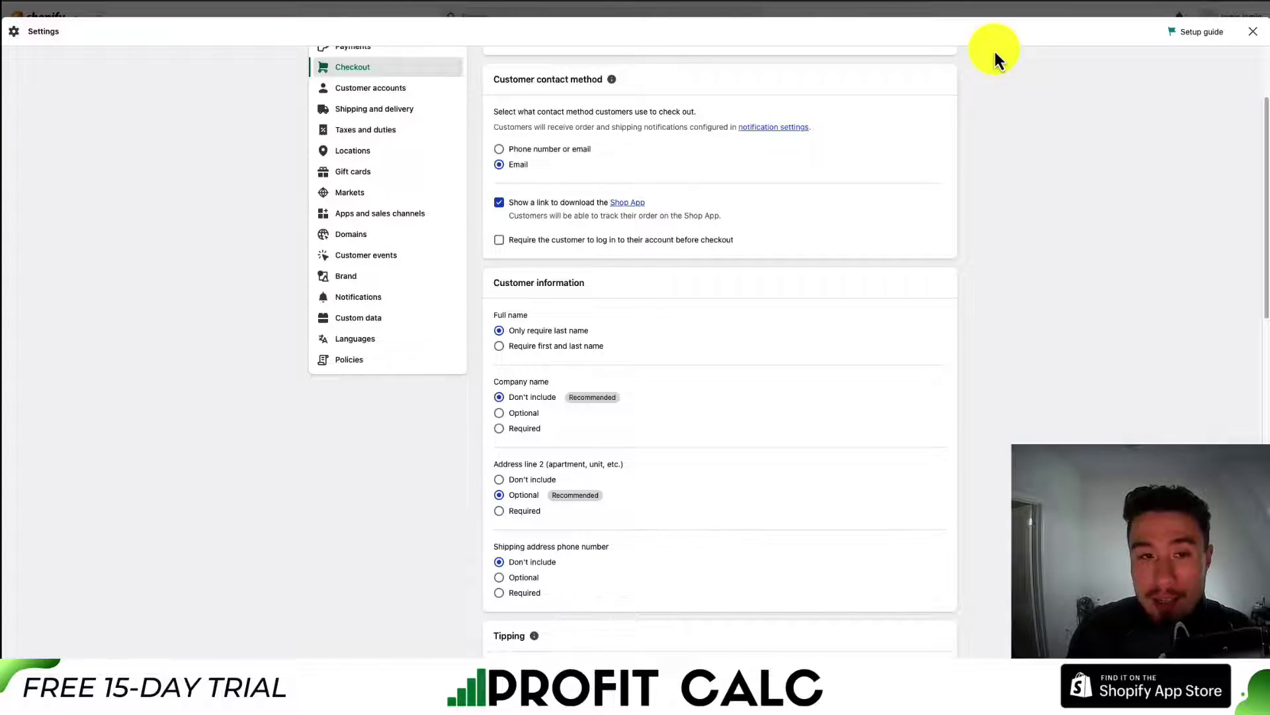
Compare the phone-or-email contact option and its SMS notice, then keep email only.
{"action": "left_click_drag", "start_coordinate": [519, 79], "coordinate": [593, 80]}
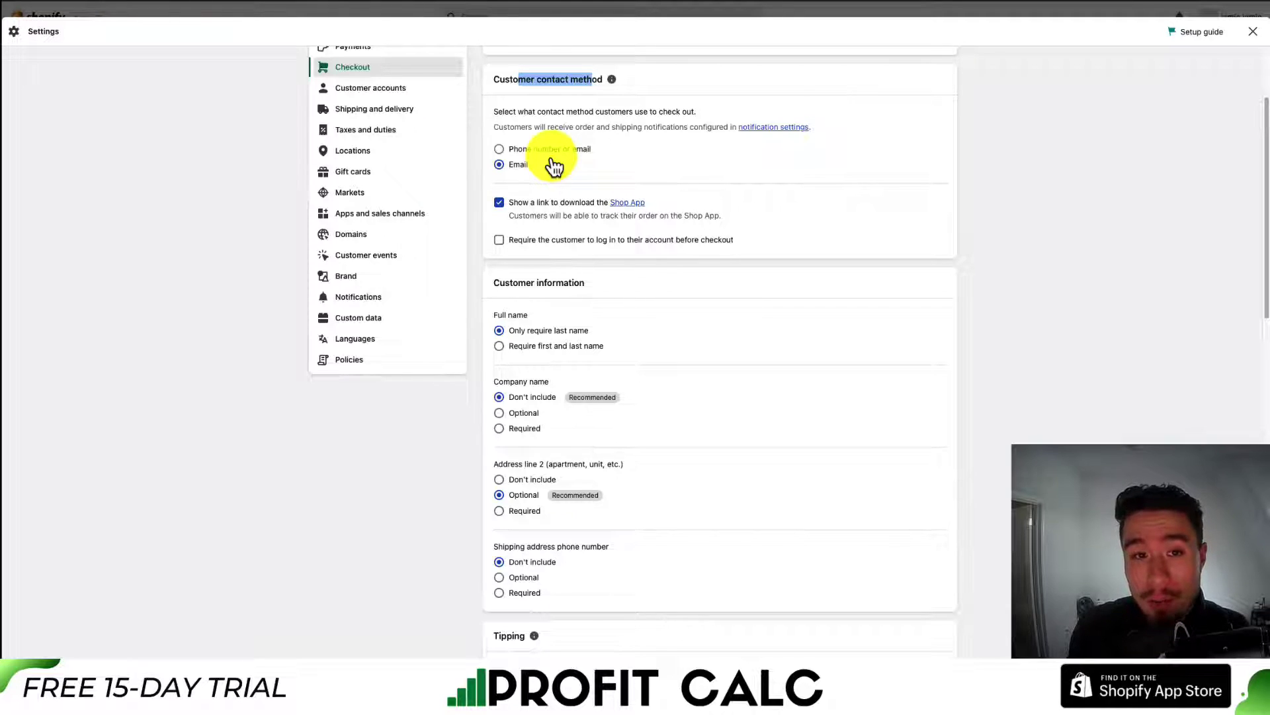
{"action": "left_click", "coordinate": [516, 154]}
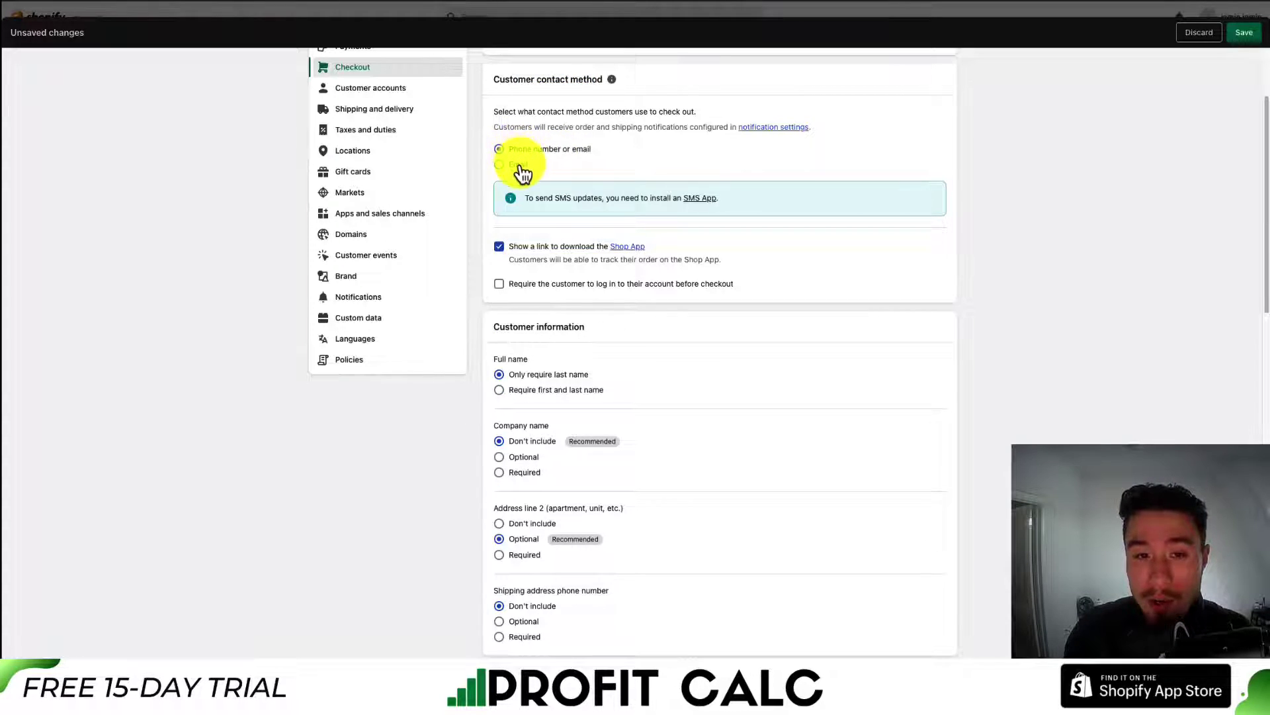
{"action": "left_click", "coordinate": [520, 169]}
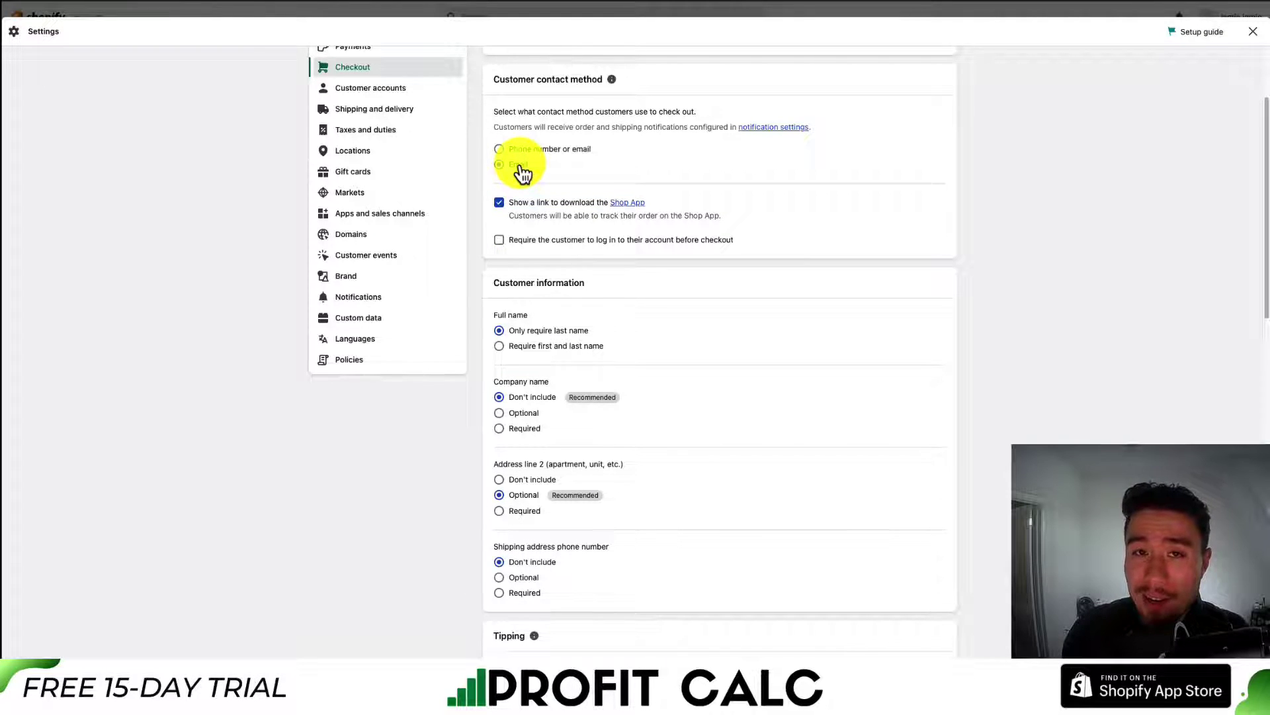
{"action": "left_click", "coordinate": [515, 158]}
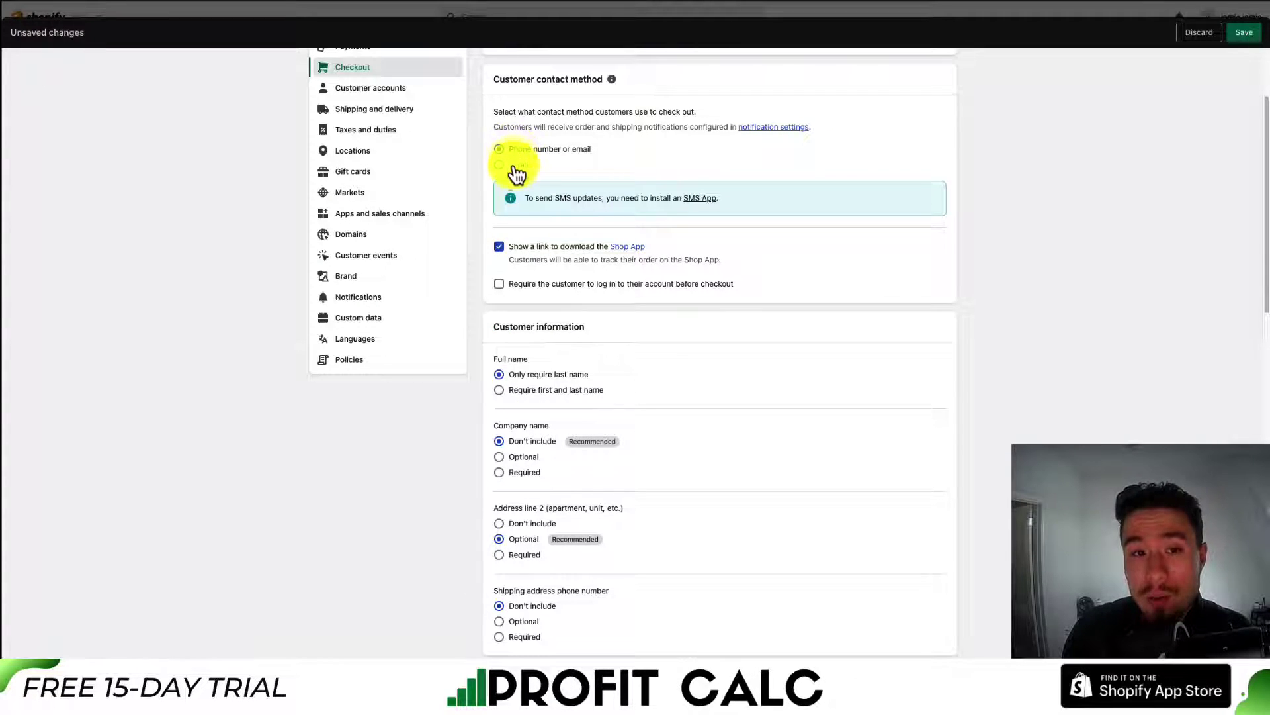
{"action": "left_click", "coordinate": [522, 163]}
{"action": "left_click", "coordinate": [520, 154]}
{"action": "left_click_drag", "start_coordinate": [548, 198], "coordinate": [726, 197]}
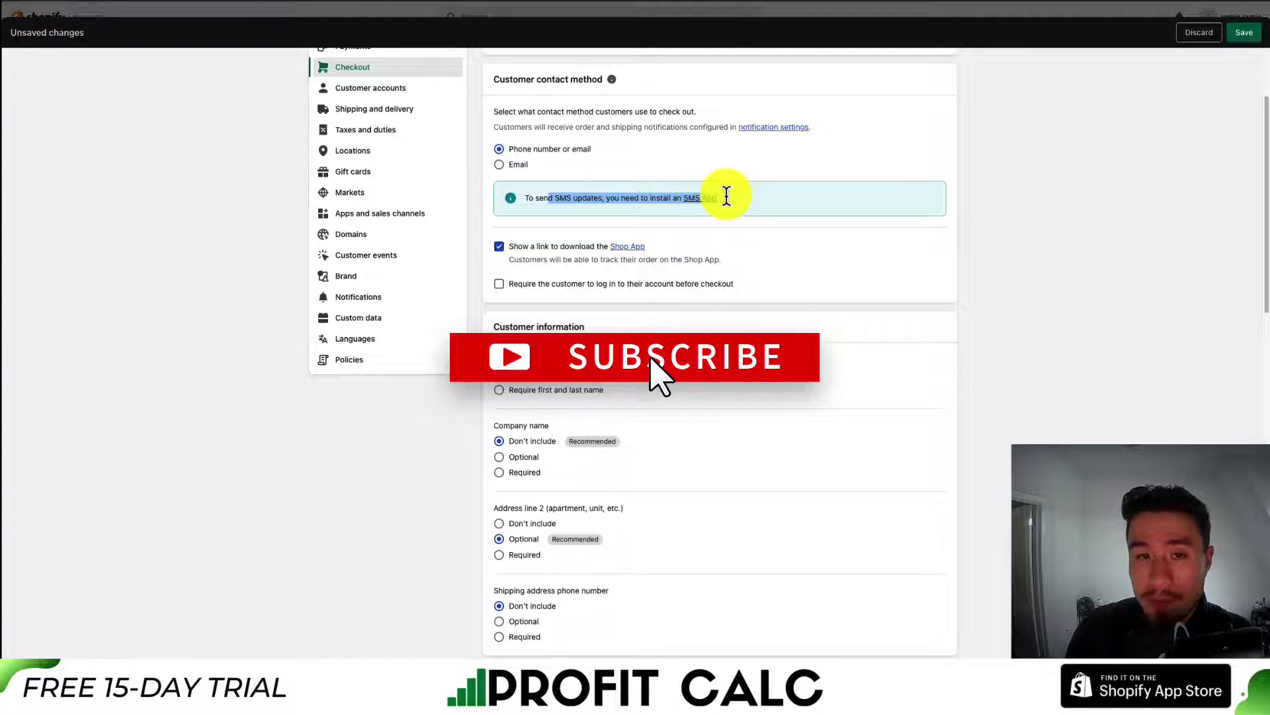
{"action": "left_click", "coordinate": [498, 169]}
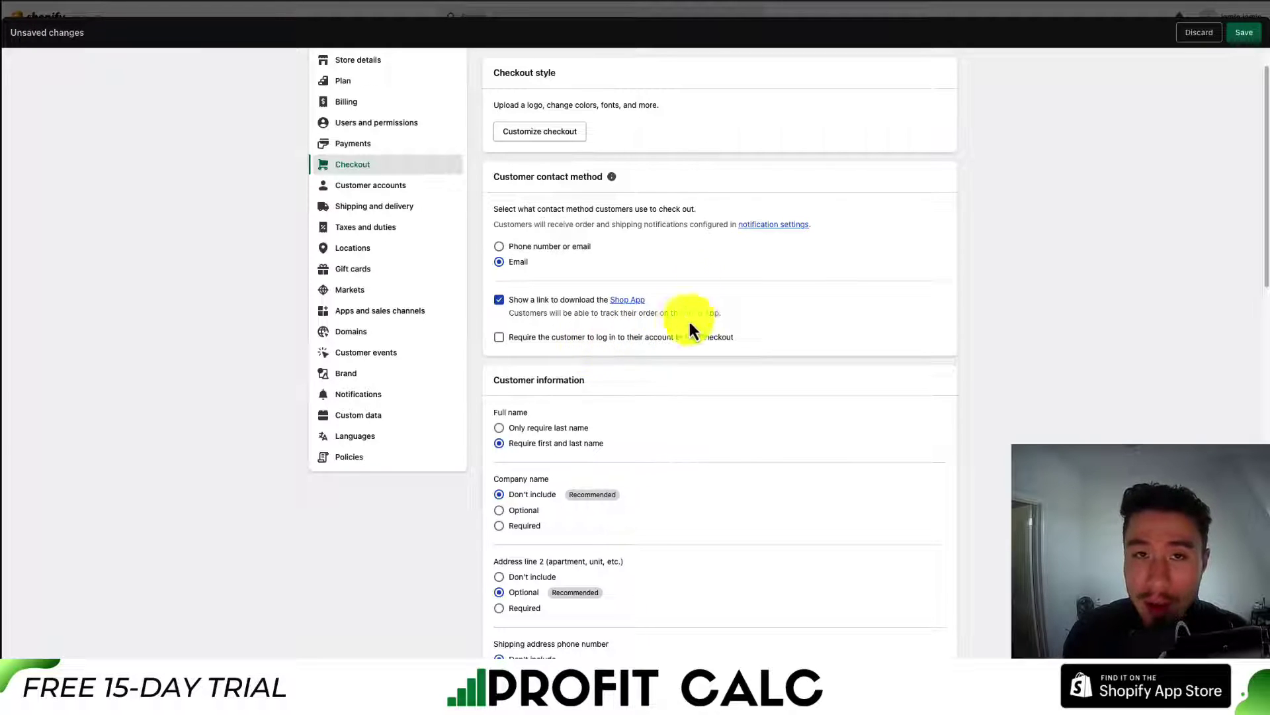
{"action": "scroll", "coordinate": [739, 312], "scroll_direction": "down", "scroll_amount": 2}
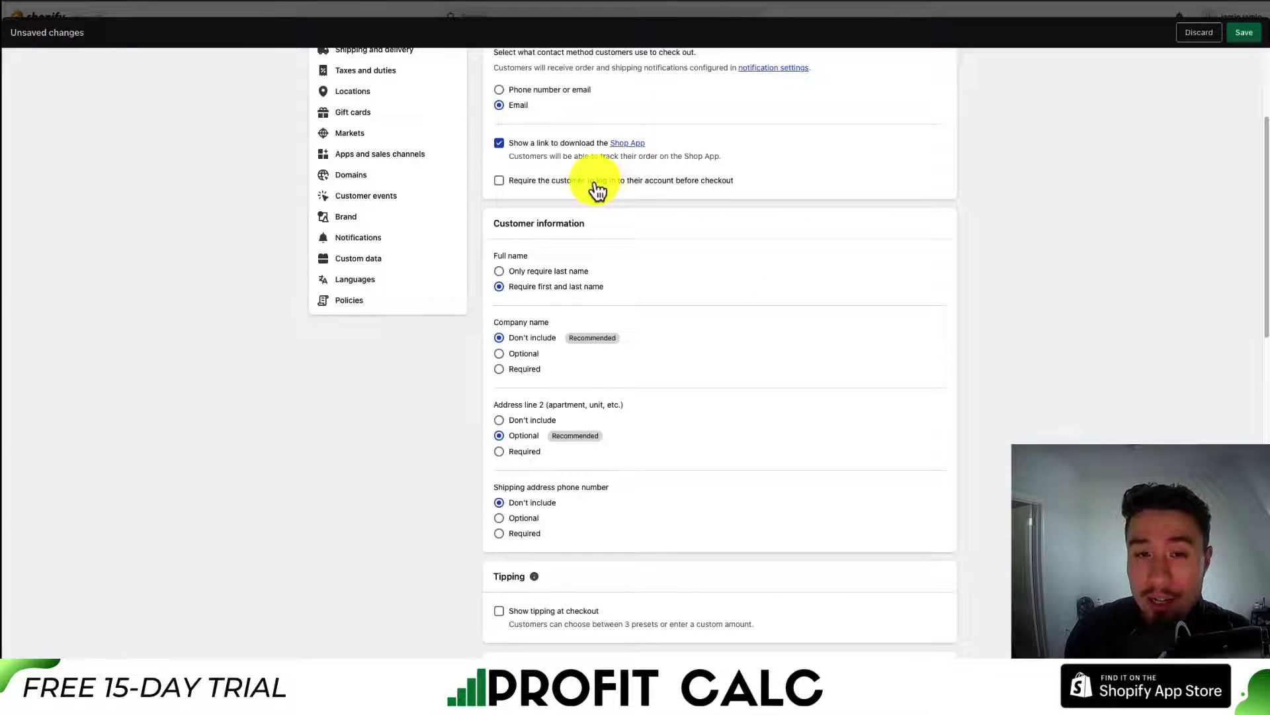
{"action": "scroll", "coordinate": [1038, 290], "scroll_direction": "down", "scroll_amount": 1}
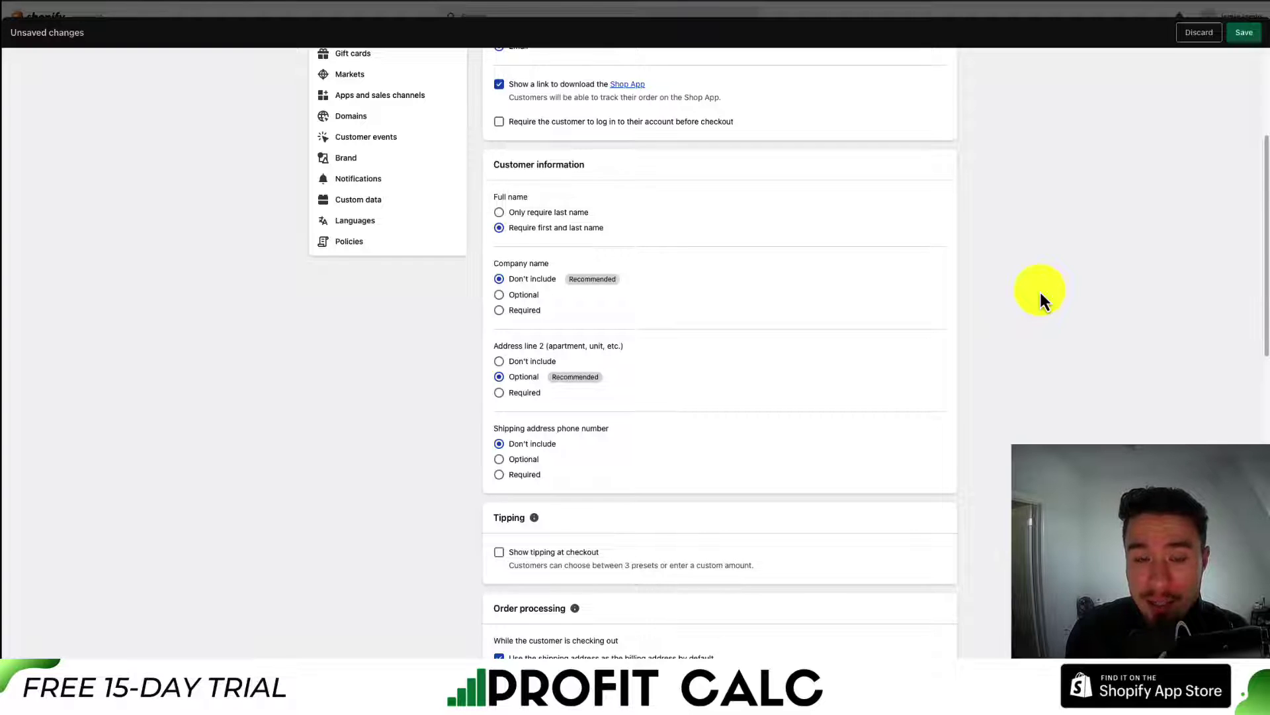
{"action": "left_click_drag", "start_coordinate": [531, 164], "coordinate": [585, 166]}
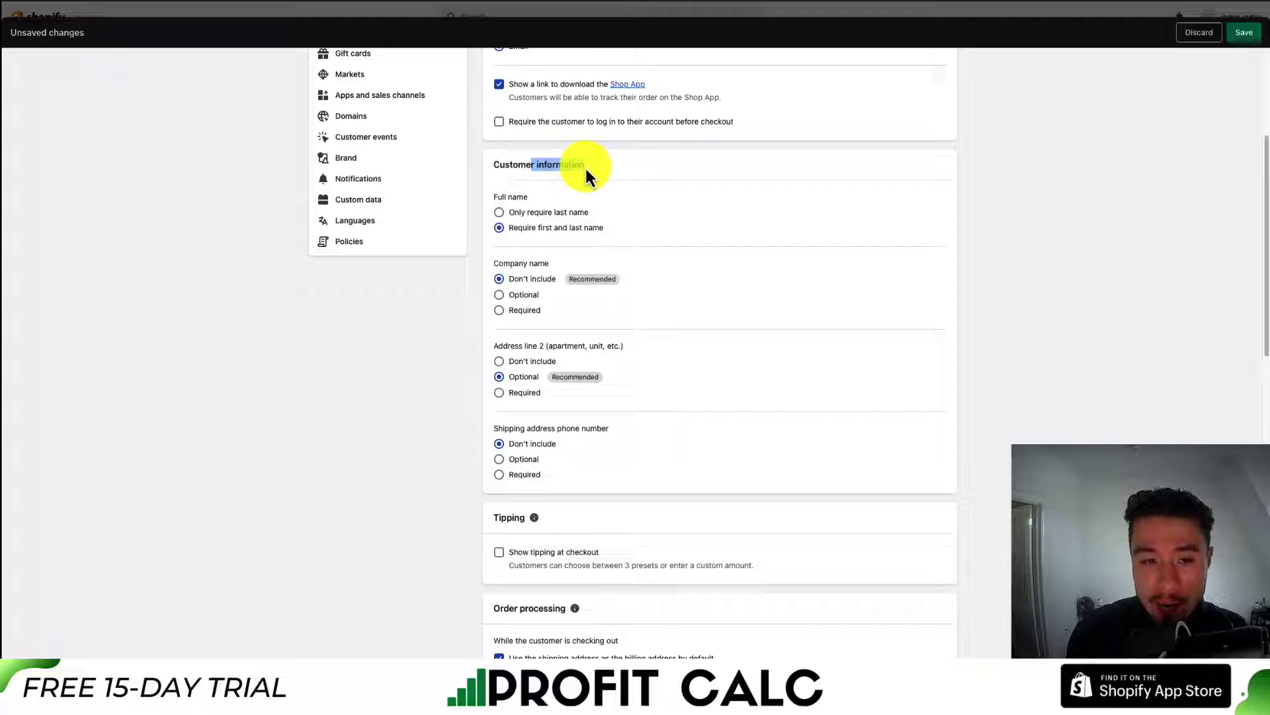
{"action": "left_click", "coordinate": [539, 214]}
{"action": "left_click", "coordinate": [543, 231]}
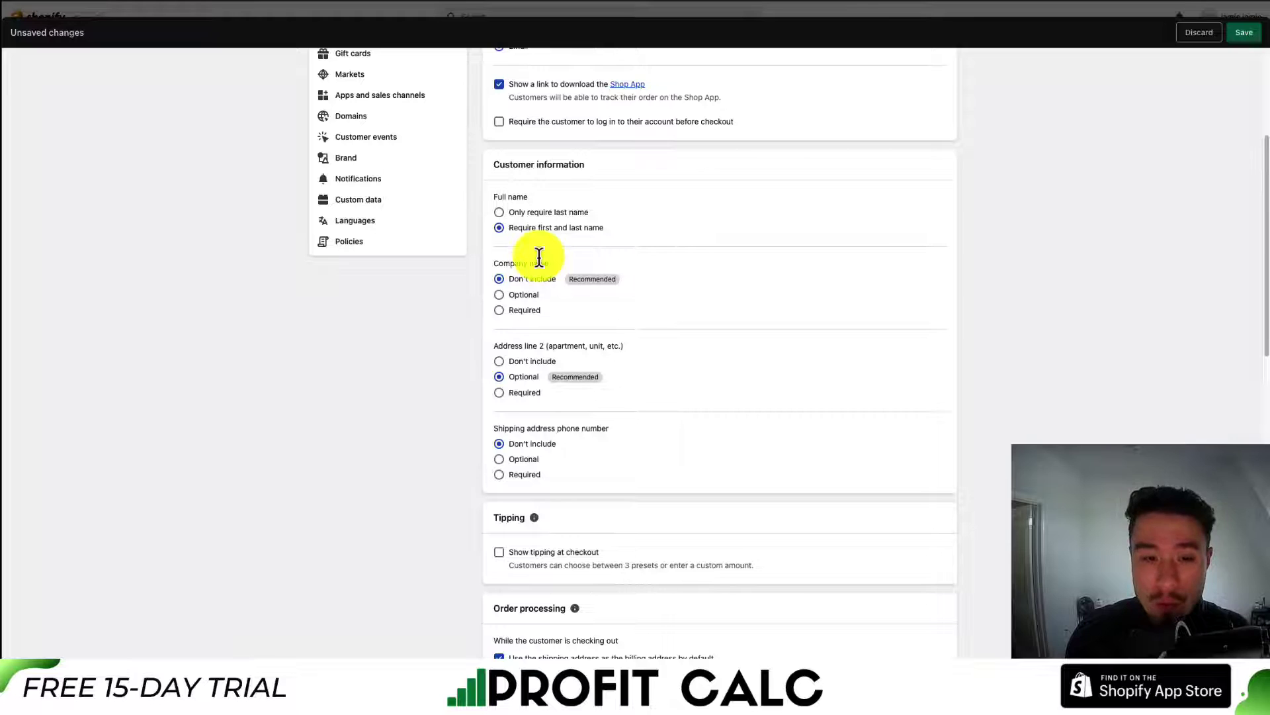
{"action": "left_click_drag", "start_coordinate": [495, 347], "coordinate": [578, 345]}
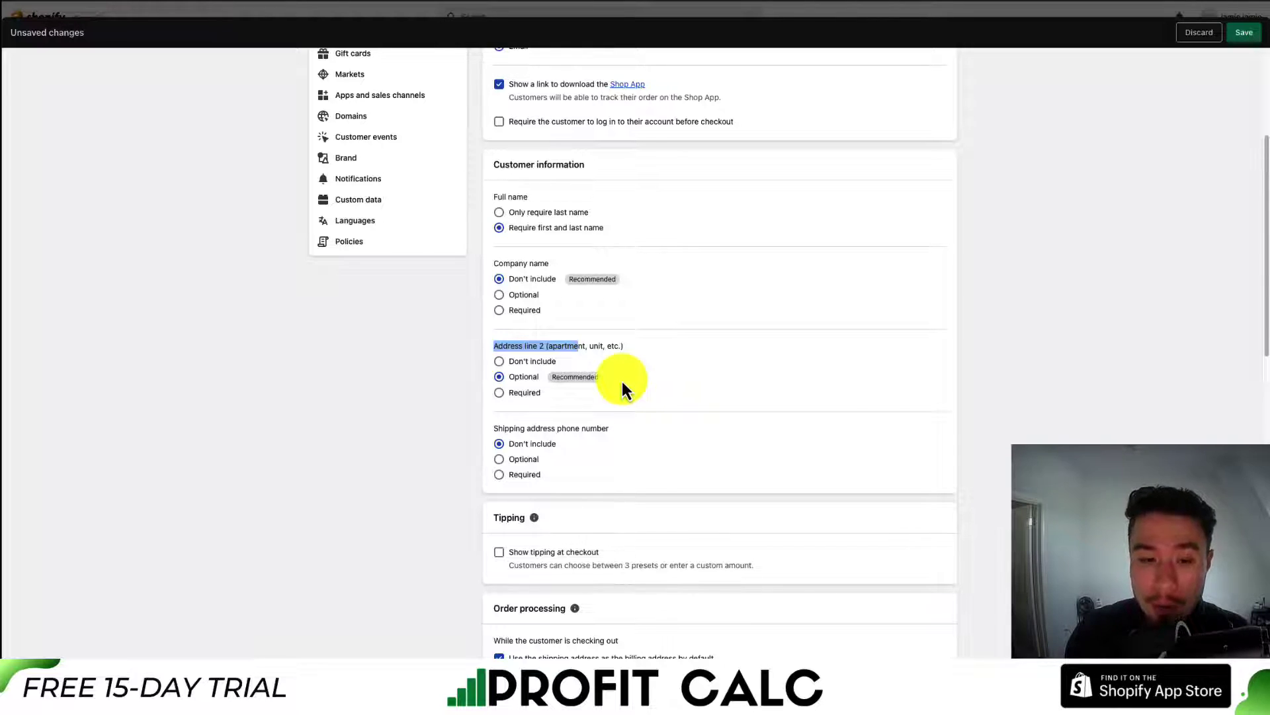
{"action": "scroll", "coordinate": [621, 381], "scroll_direction": "down", "scroll_amount": 2}
{"action": "left_click_drag", "start_coordinate": [527, 305], "coordinate": [595, 306]}
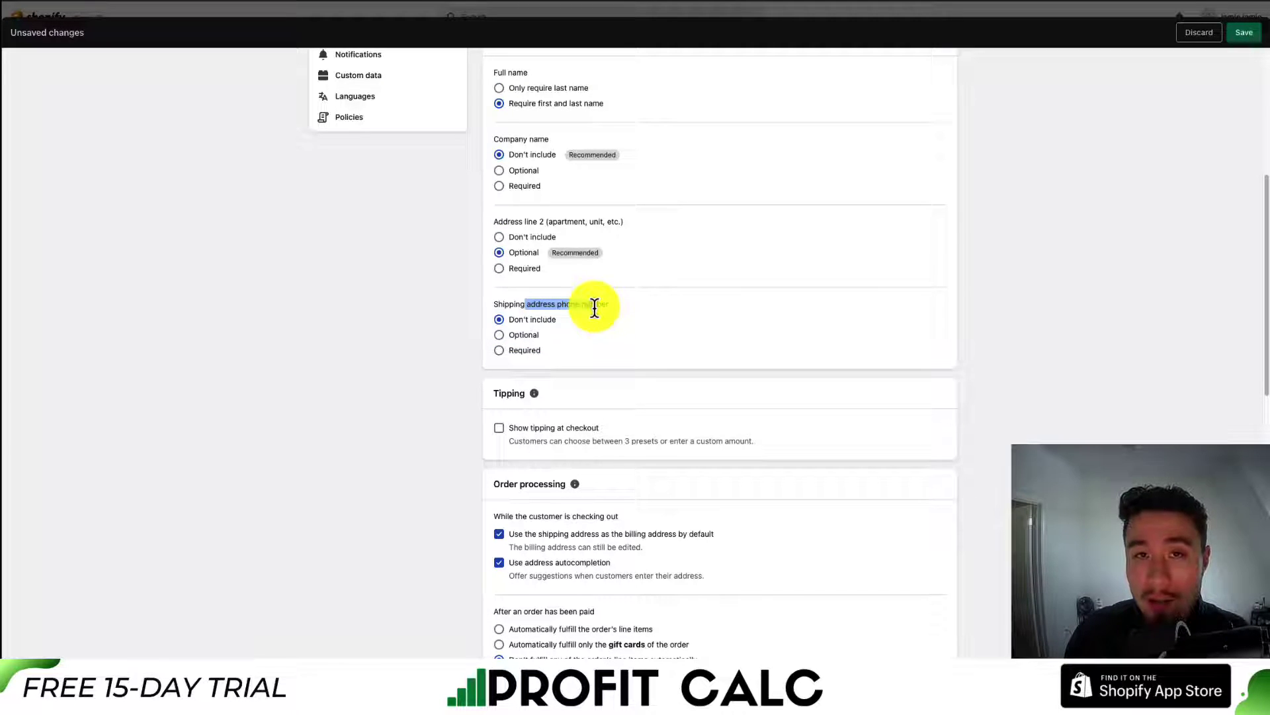
{"action": "scroll", "coordinate": [556, 318], "scroll_direction": "down", "scroll_amount": 2}
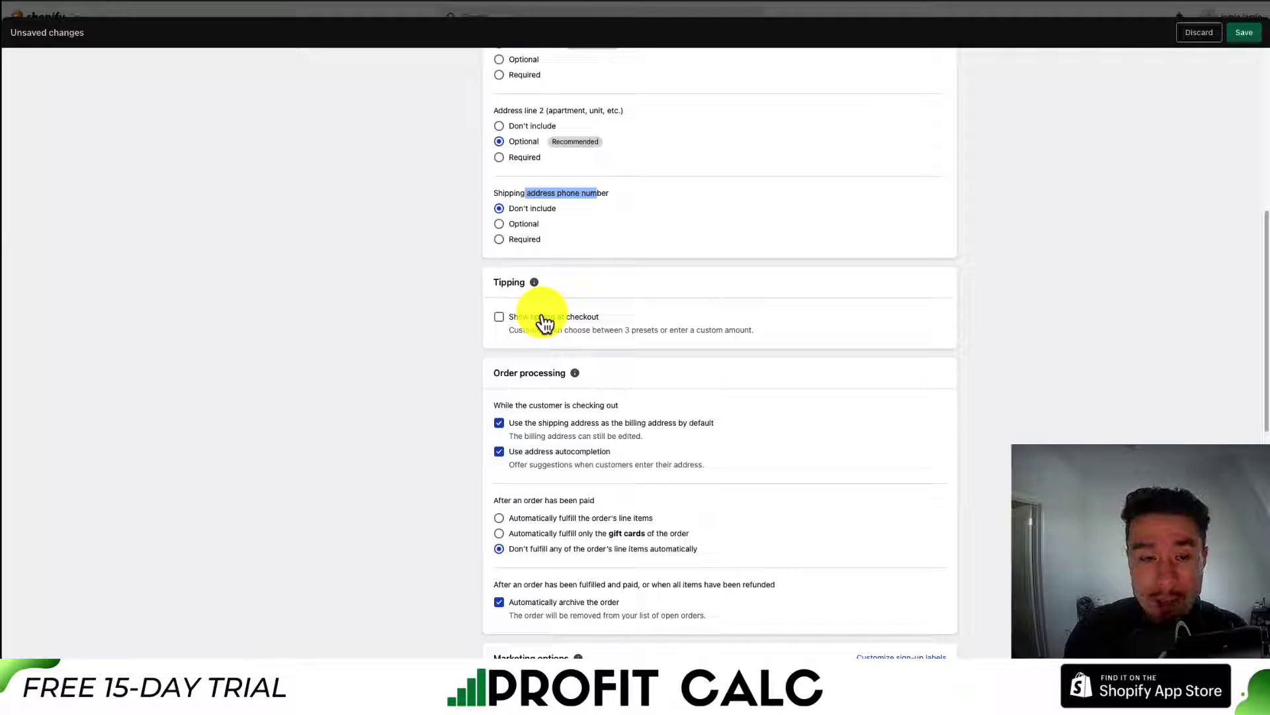
Try turning on tipping at checkout, review the tip presets, then turn it off.
{"action": "left_click", "coordinate": [544, 320]}
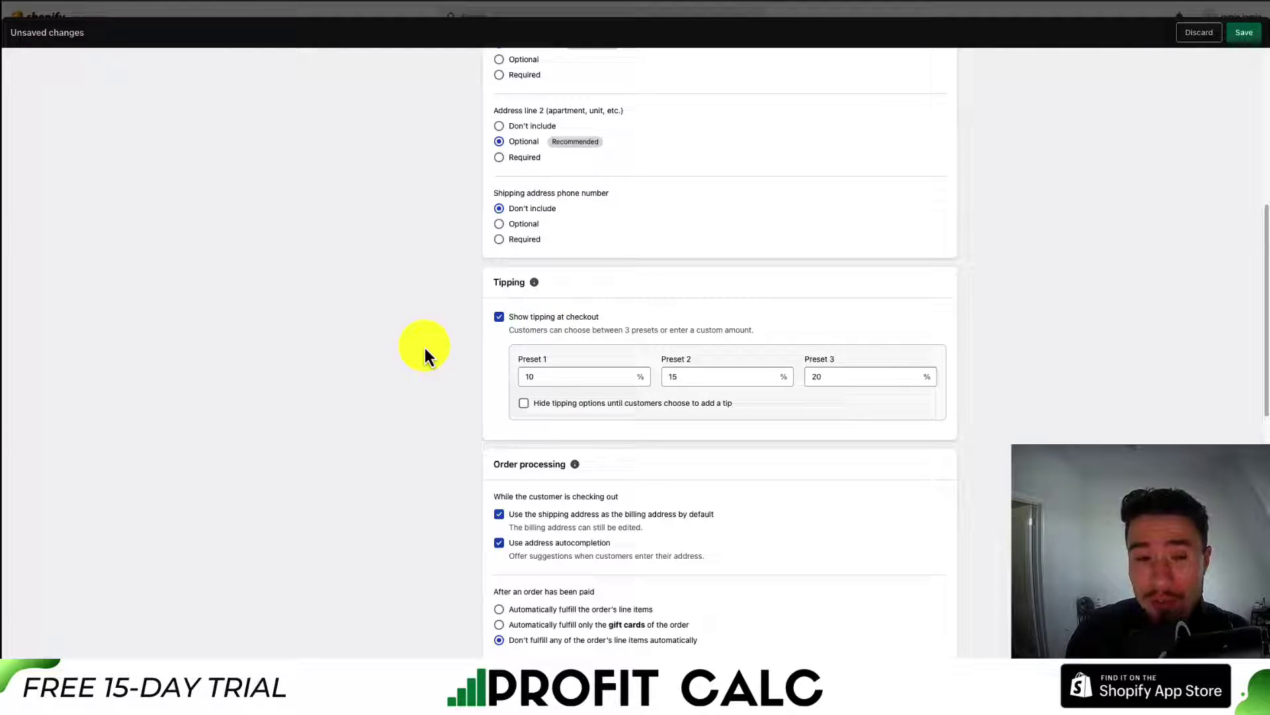
{"action": "left_click_drag", "start_coordinate": [537, 331], "coordinate": [752, 334]}
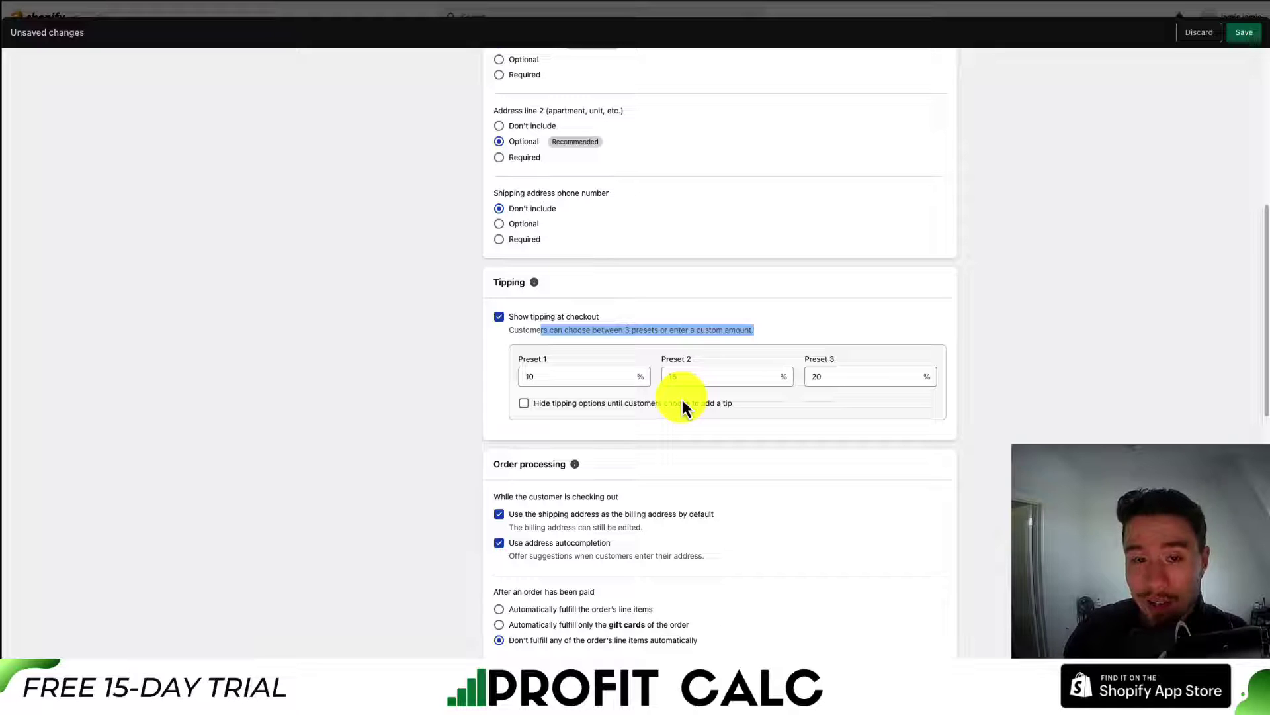
{"action": "left_click", "coordinate": [536, 320]}
Review the shipping-as-billing address default and after-payment fulfilment options.
{"action": "scroll", "coordinate": [416, 418], "scroll_direction": "down", "scroll_amount": 3}
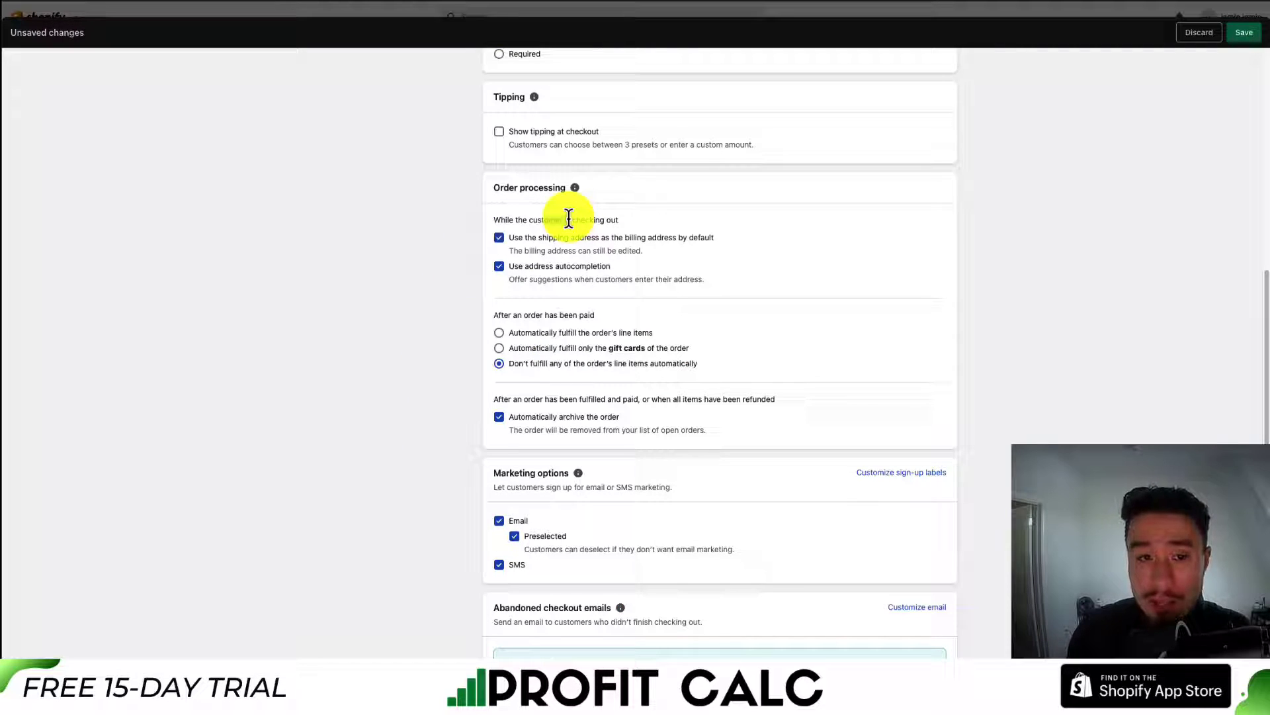
{"action": "left_click_drag", "start_coordinate": [570, 237], "coordinate": [576, 267]}
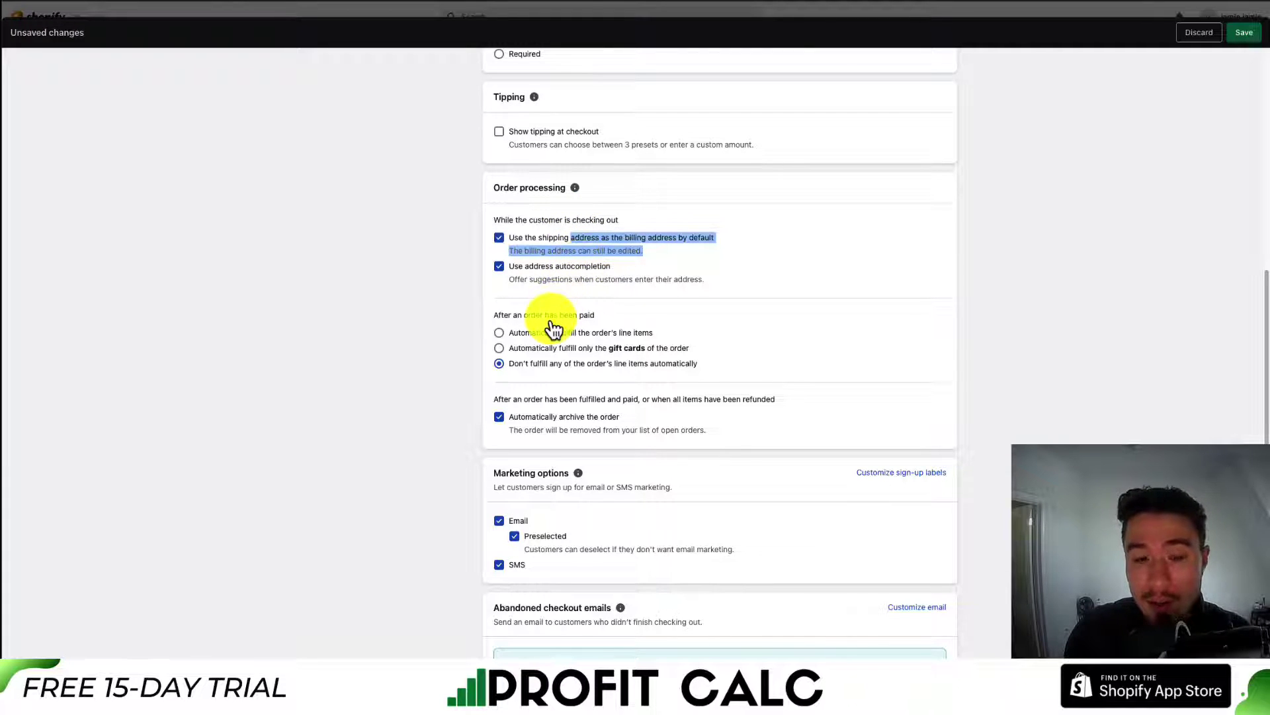
{"action": "left_click_drag", "start_coordinate": [546, 315], "coordinate": [602, 316]}
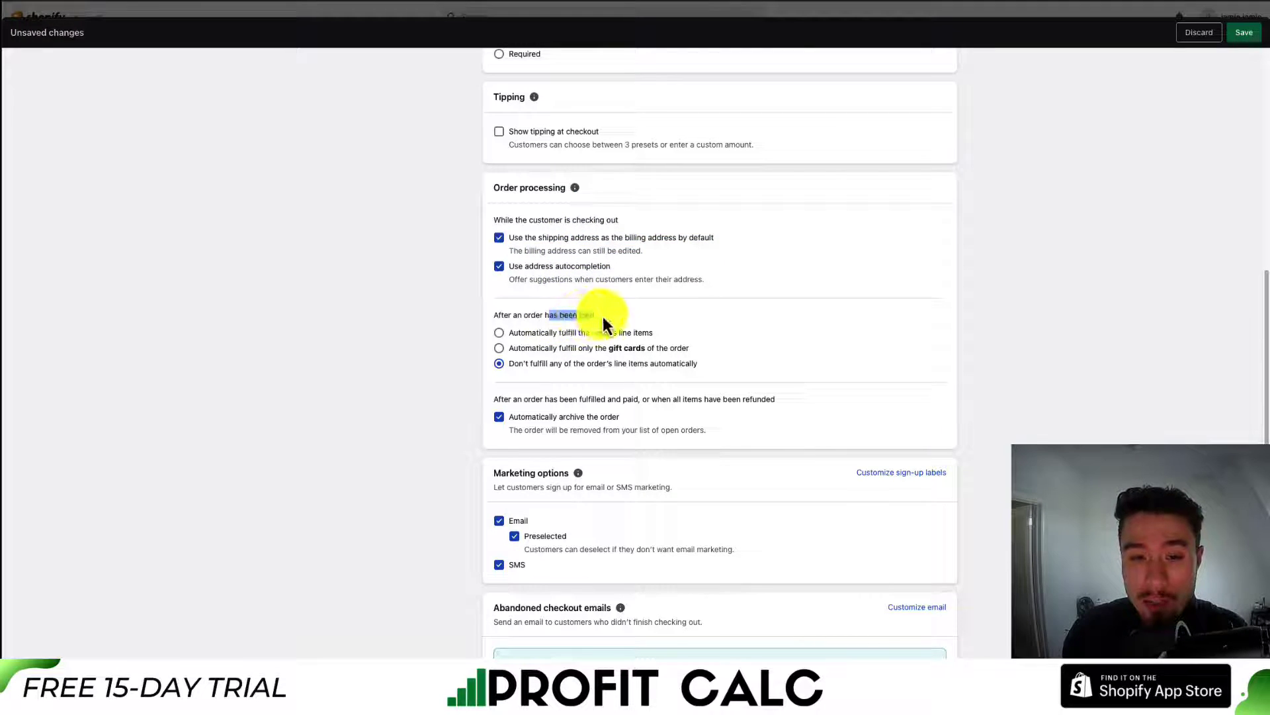
{"action": "left_click_drag", "start_coordinate": [540, 237], "coordinate": [719, 239]}
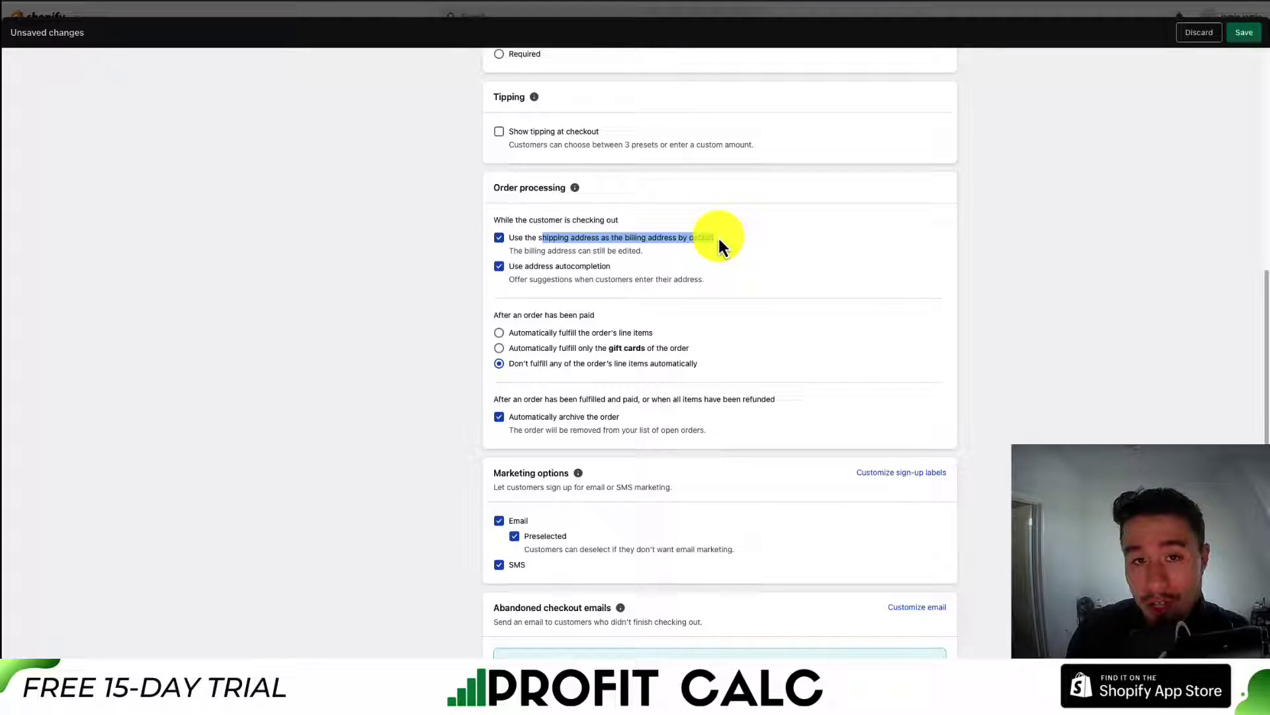
{"action": "left_click_drag", "start_coordinate": [518, 238], "coordinate": [708, 245]}
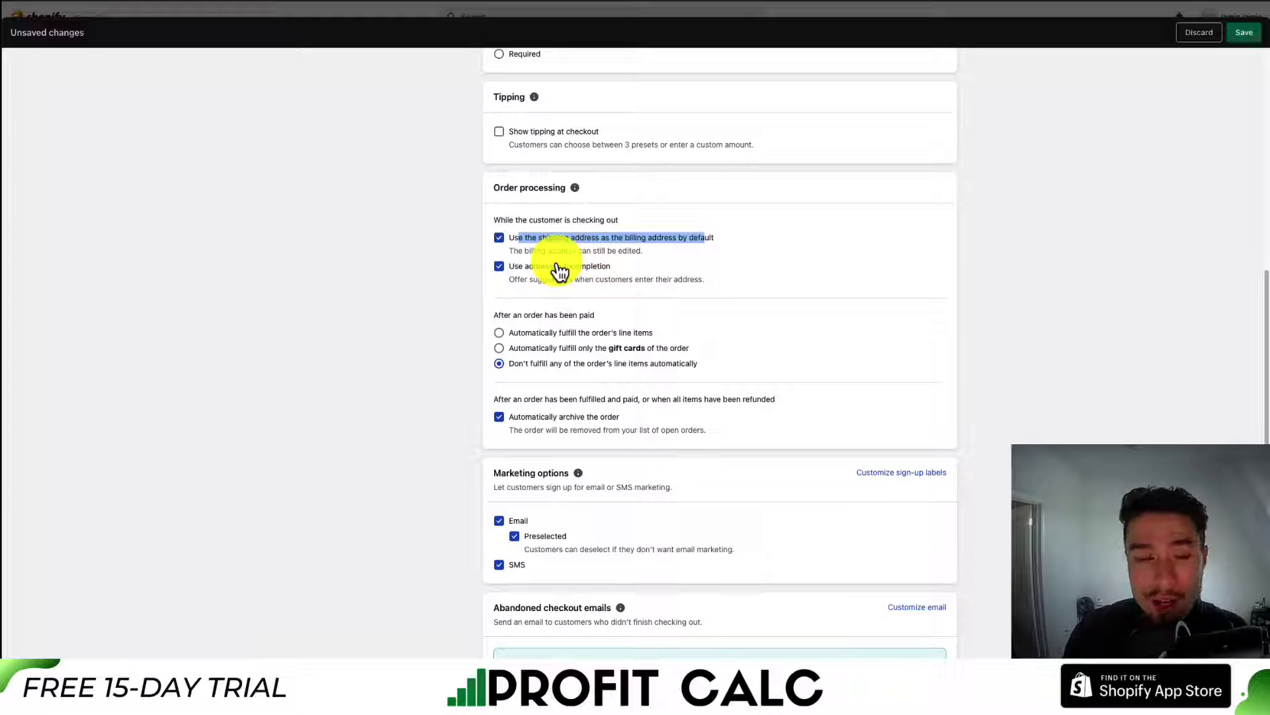
{"action": "left_click", "coordinate": [429, 298]}
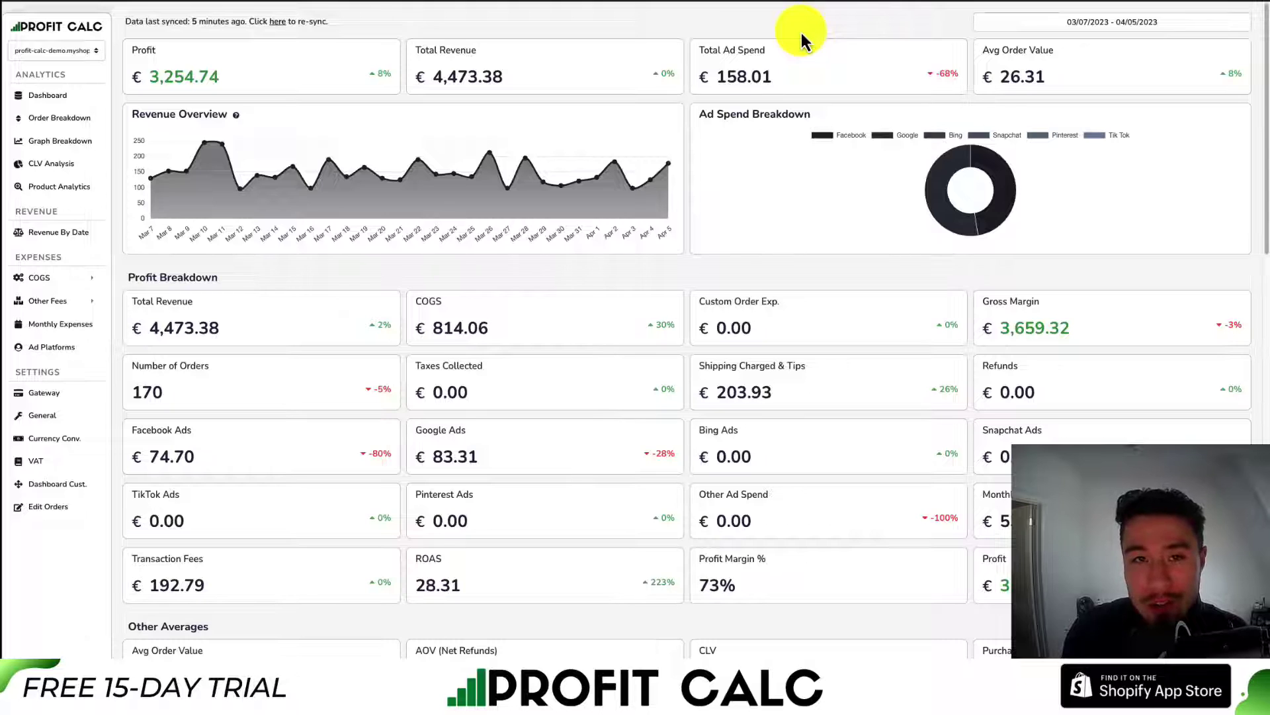
Narrow the Profit Calc dashboard to 03/30/2023 – 04/05/2023, showing €650.45 profit.
{"action": "left_click", "coordinate": [1184, 22]}
{"action": "left_click", "coordinate": [1192, 81]}
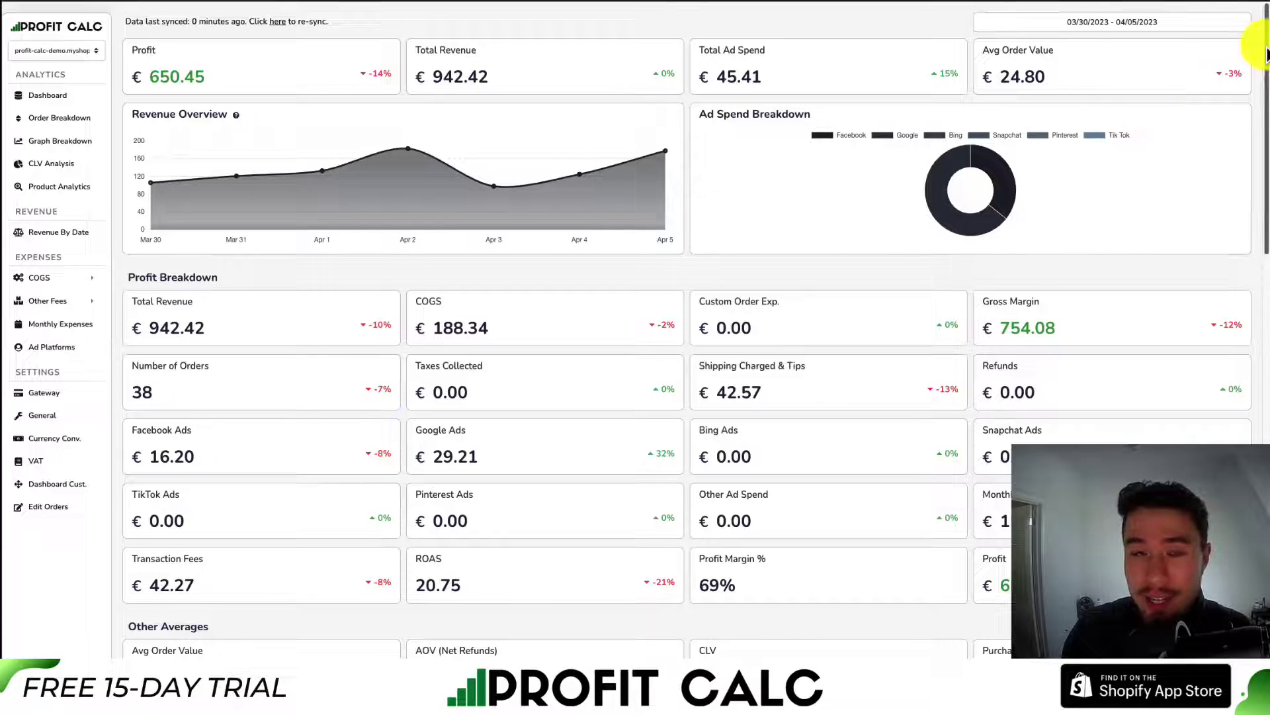
{"action": "mouse_move", "coordinate": [1264, 53]}
{"action": "left_mouse_down"}
{"action": "mouse_move", "coordinate": [1256, 466]}
{"action": "mouse_move", "coordinate": [1239, 382]}
{"action": "mouse_move", "coordinate": [1264, 48]}
{"action": "left_mouse_up"}
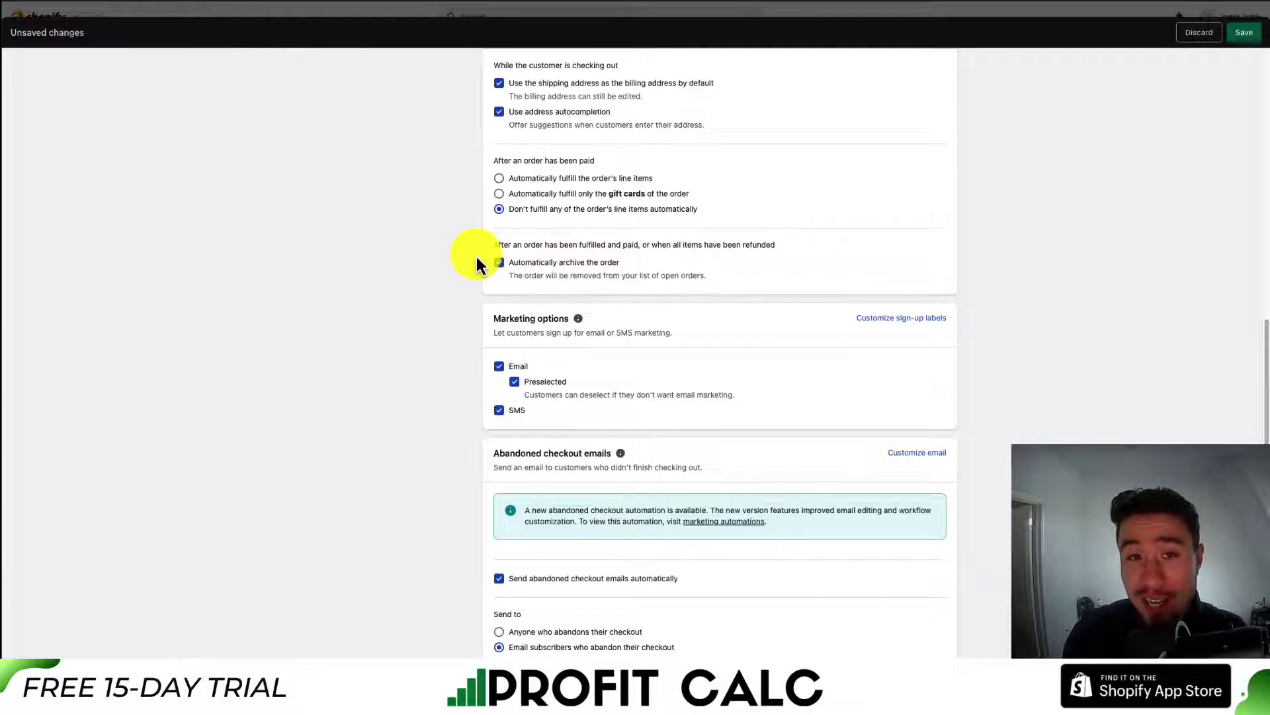
Review the after-payment fulfilment and fulfilled-and-paid order archiving options.
{"action": "left_click_drag", "start_coordinate": [555, 158], "coordinate": [616, 169]}
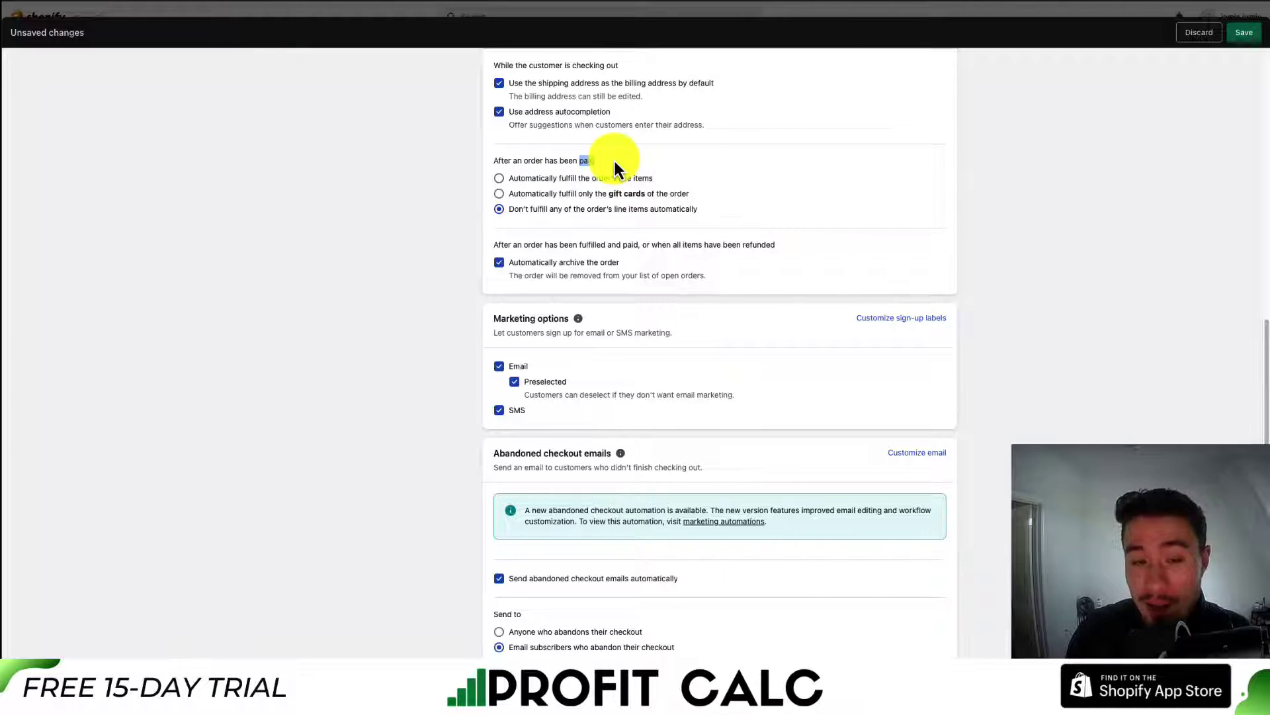
{"action": "left_click", "coordinate": [604, 212]}
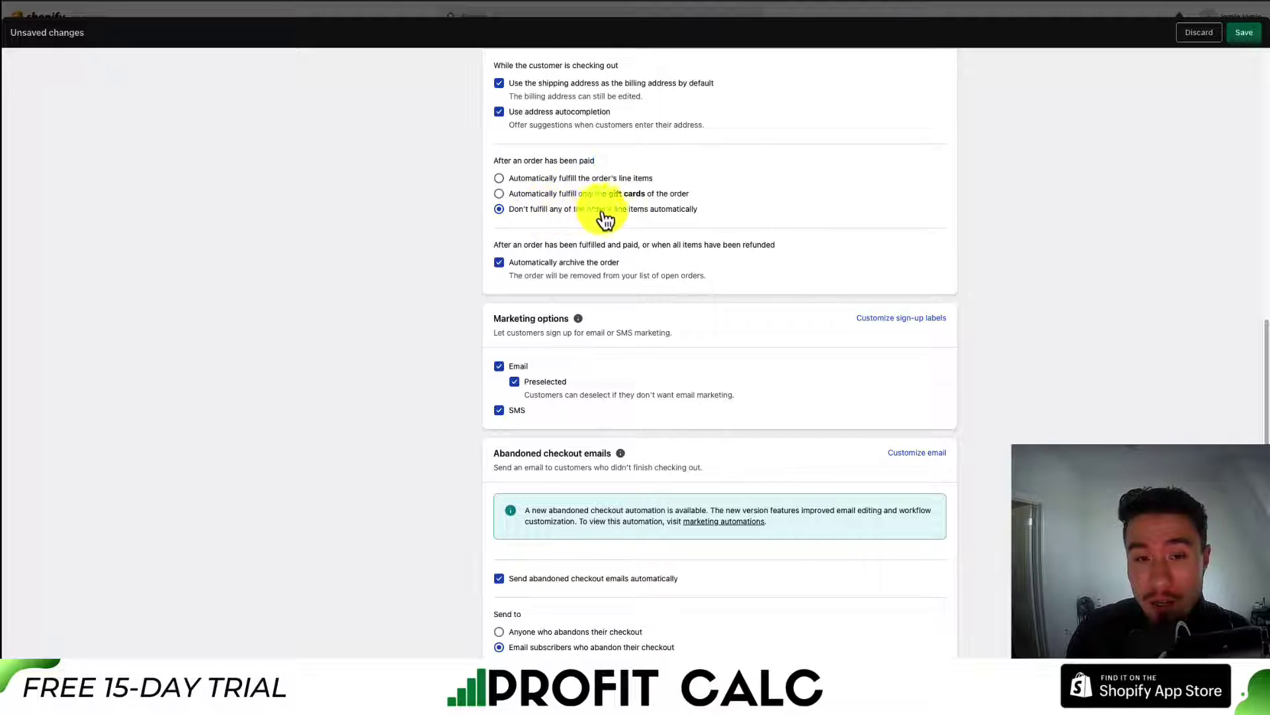
{"action": "triple_click", "coordinate": [495, 246]}
{"action": "left_click_drag", "start_coordinate": [587, 244], "coordinate": [737, 230]}
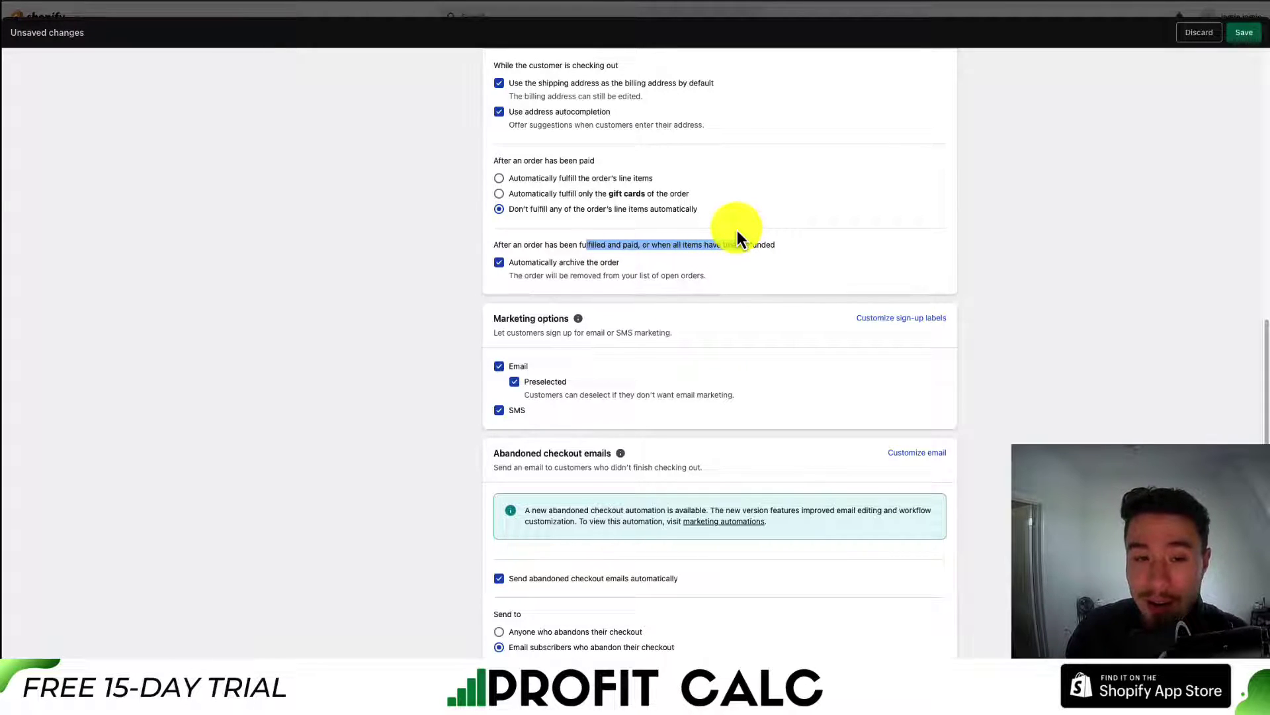
{"action": "scroll", "coordinate": [458, 221], "scroll_direction": "down", "scroll_amount": 2}
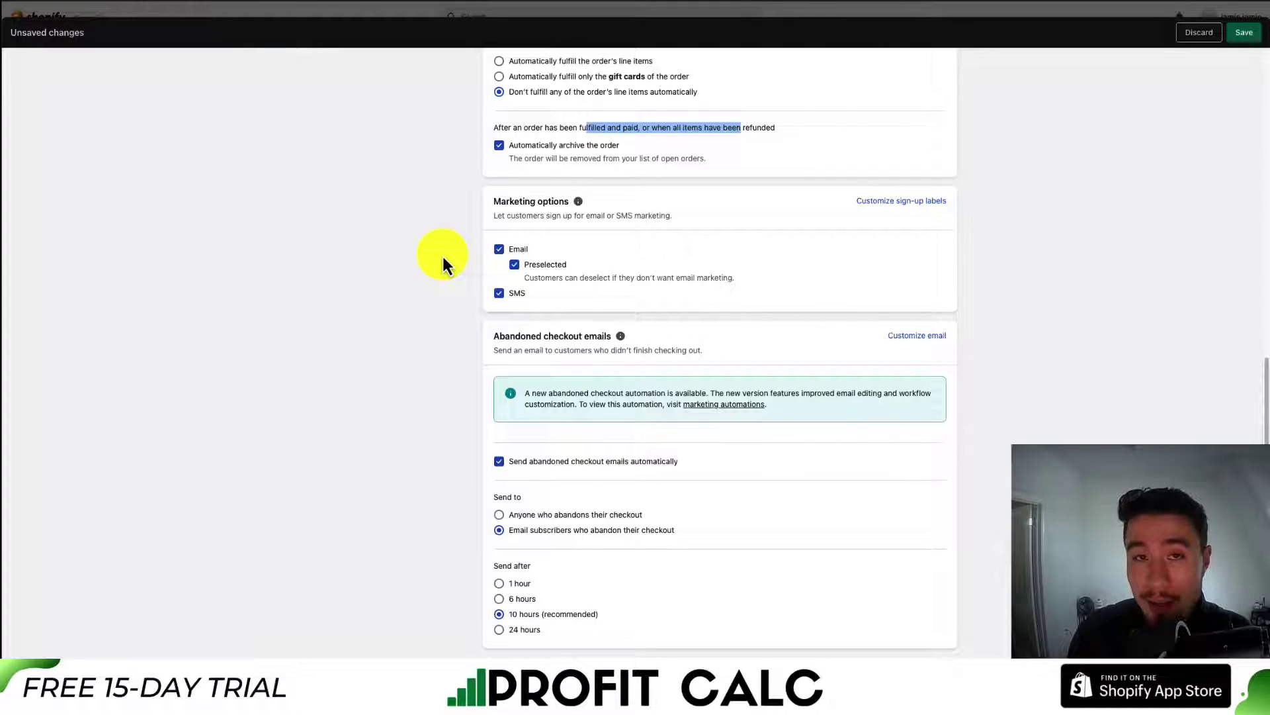
{"action": "left_click", "coordinate": [499, 248]}
{"action": "left_click", "coordinate": [499, 264]}
{"action": "left_click", "coordinate": [499, 265]}
{"action": "left_click", "coordinate": [499, 248]}
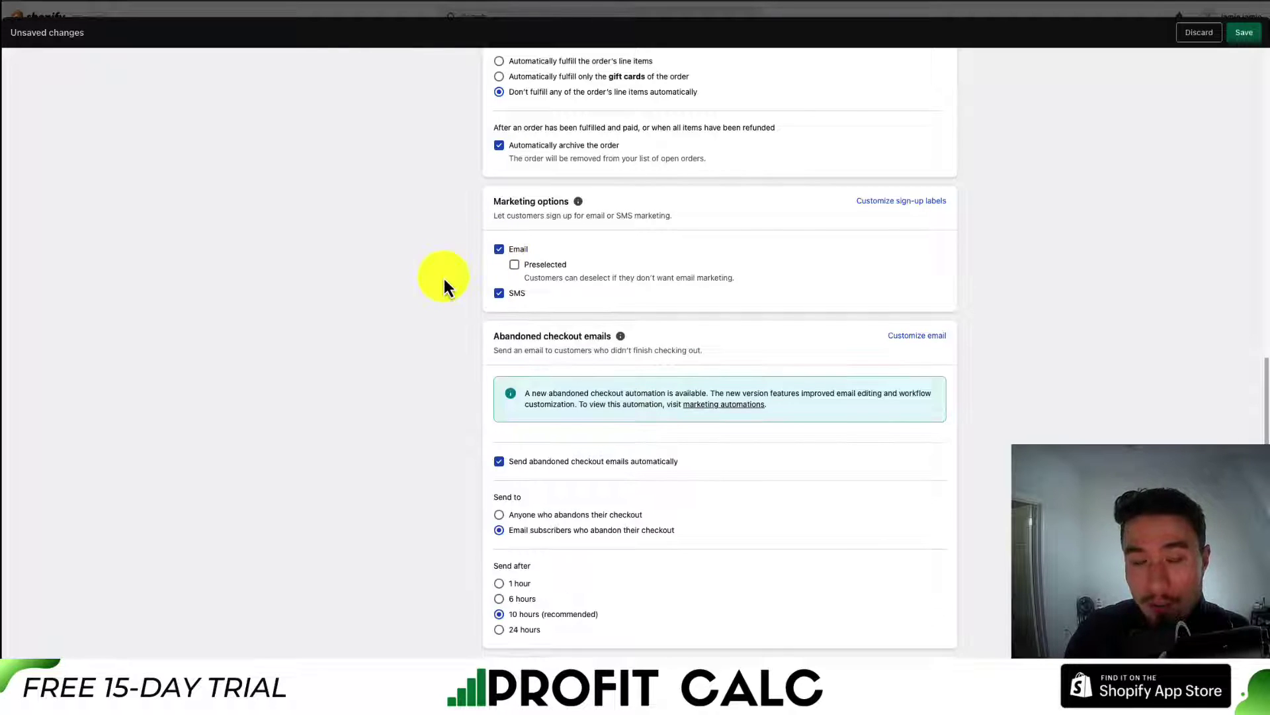
{"action": "left_click", "coordinate": [514, 265]}
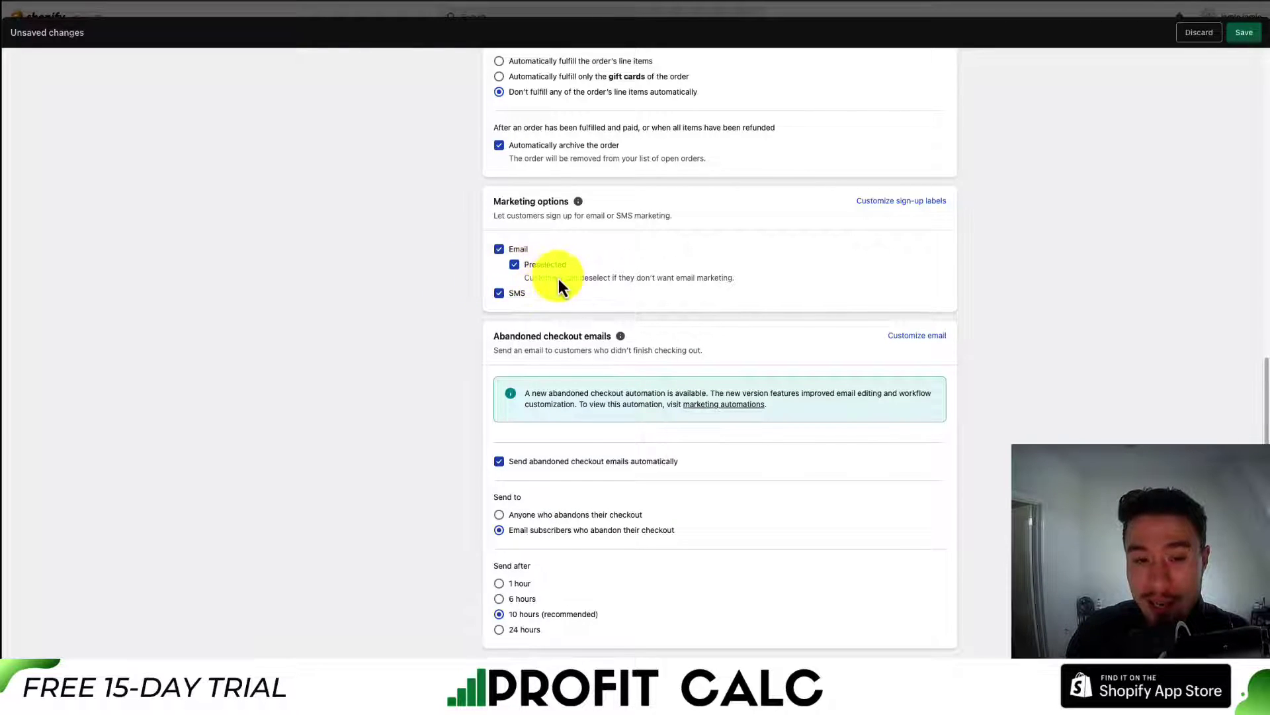
{"action": "left_click_drag", "start_coordinate": [559, 278], "coordinate": [744, 284]}
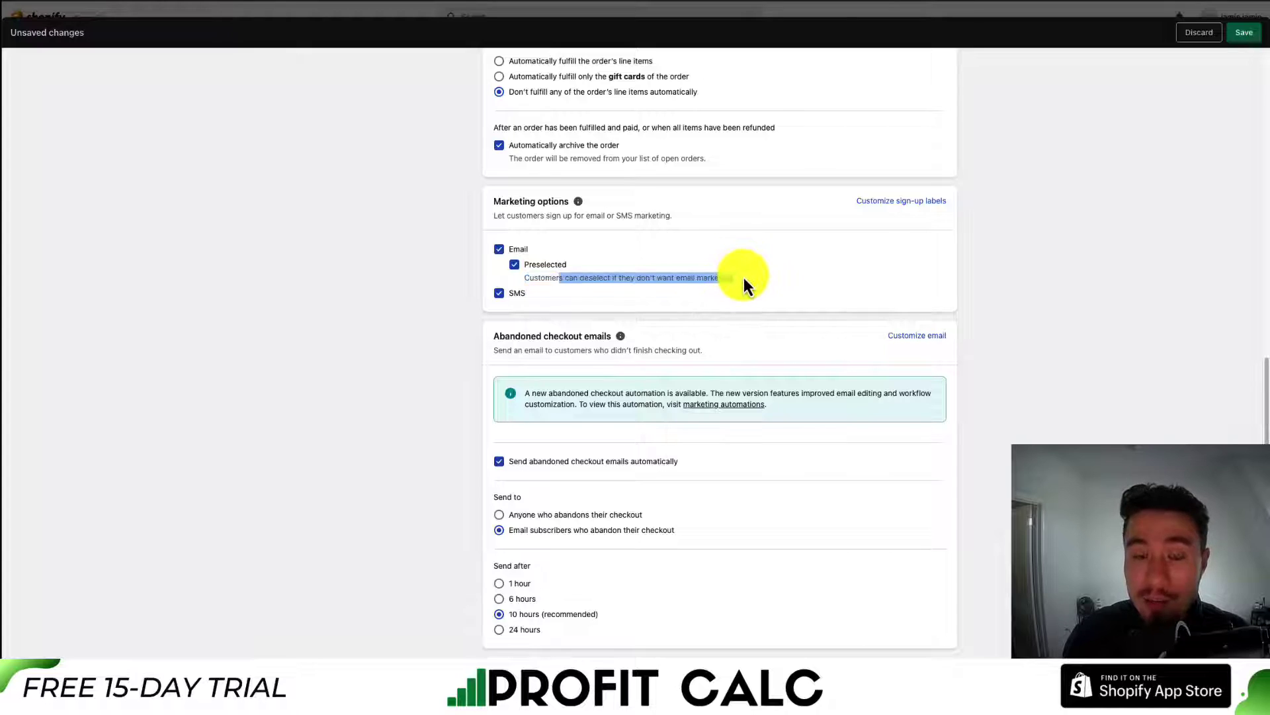
{"action": "scroll", "coordinate": [1034, 269], "scroll_direction": "down", "scroll_amount": 4}
{"action": "left_click", "coordinate": [423, 270]}
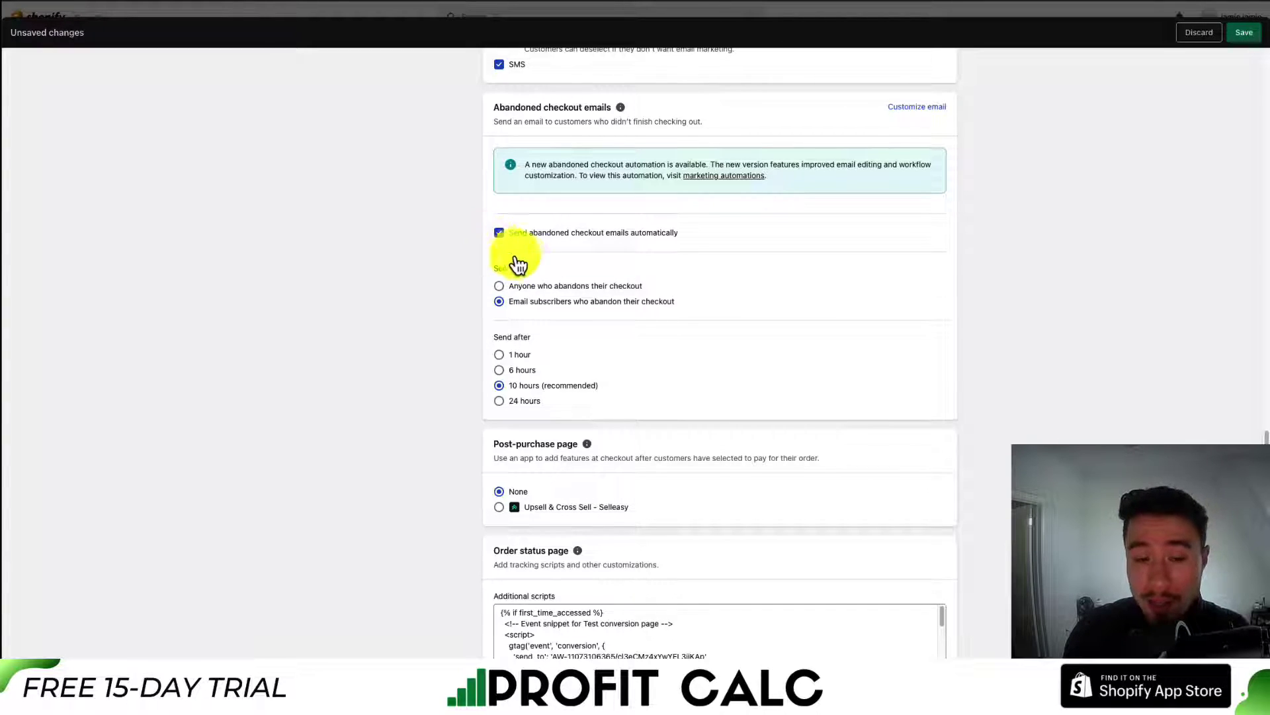
{"action": "left_click", "coordinate": [578, 288]}
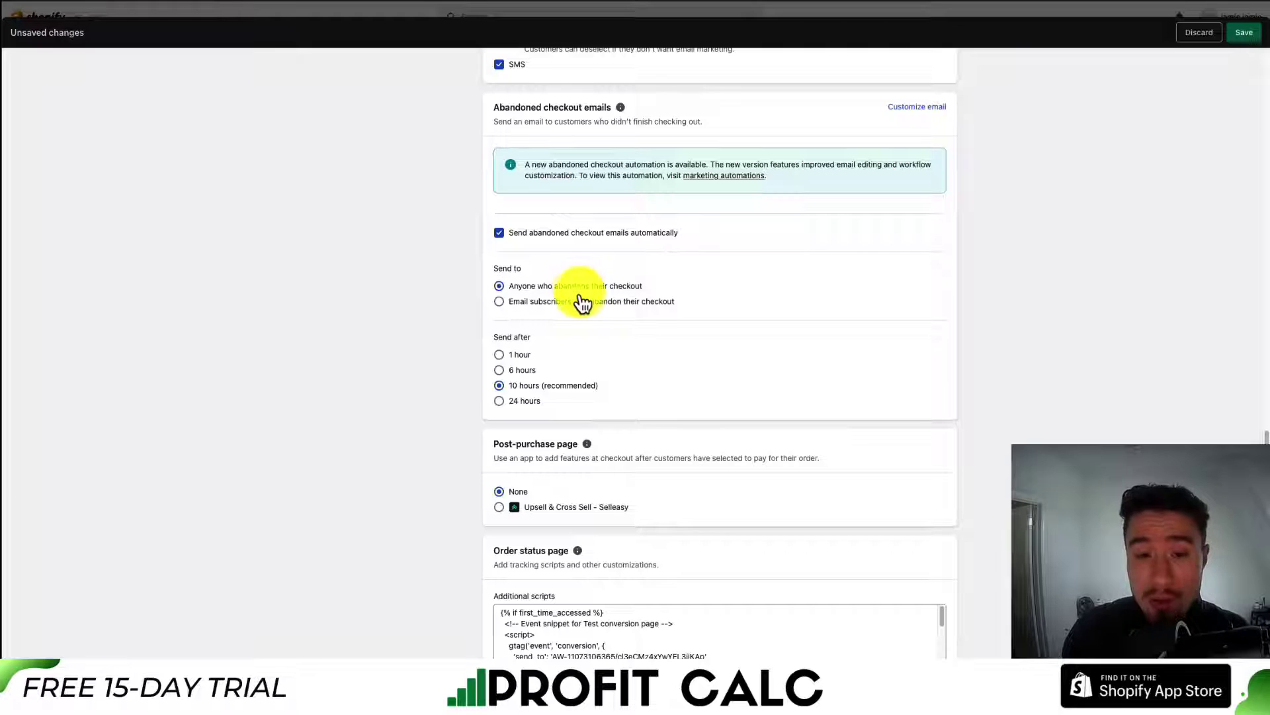
{"action": "left_click", "coordinate": [583, 304]}
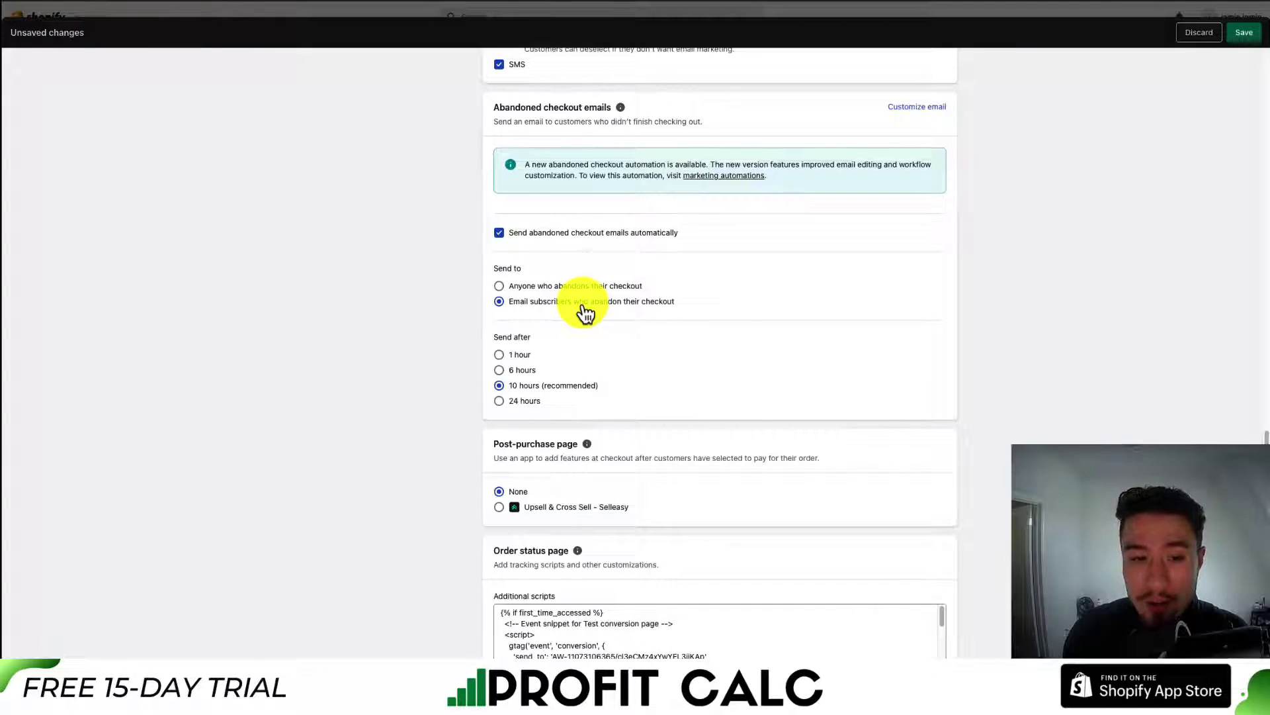
{"action": "left_click", "coordinate": [547, 356]}
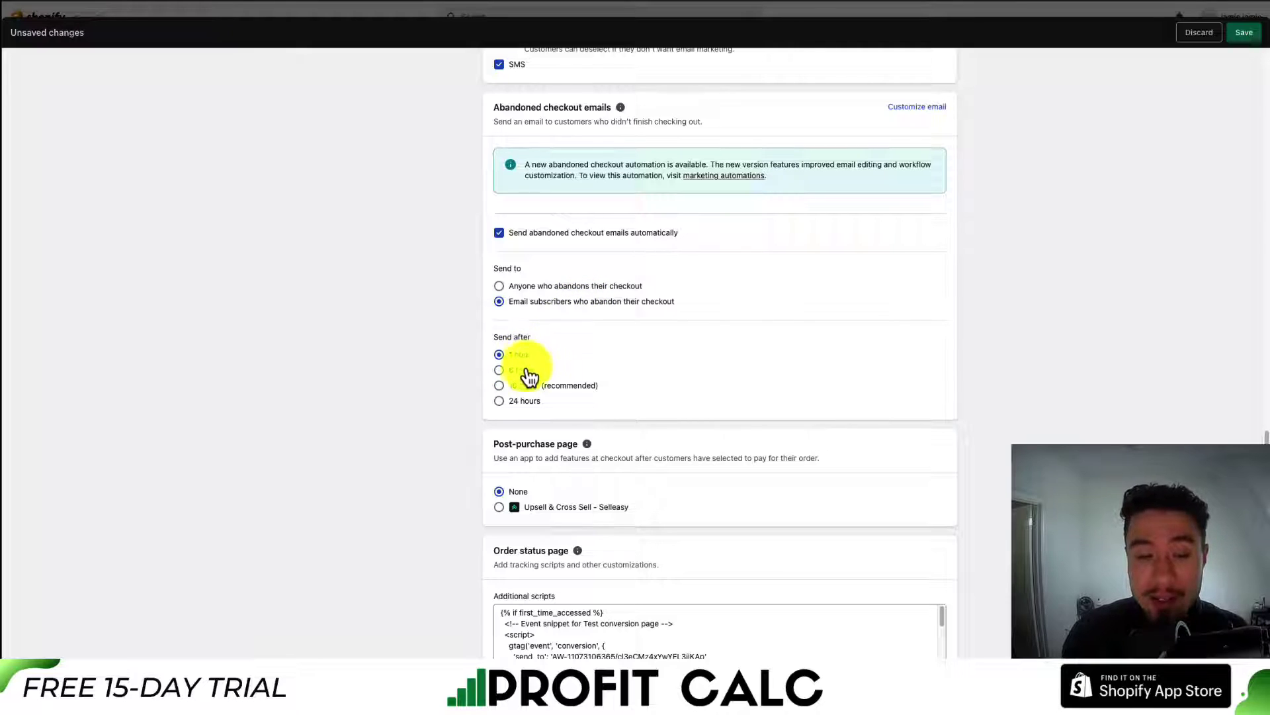
{"action": "left_click", "coordinate": [520, 388]}
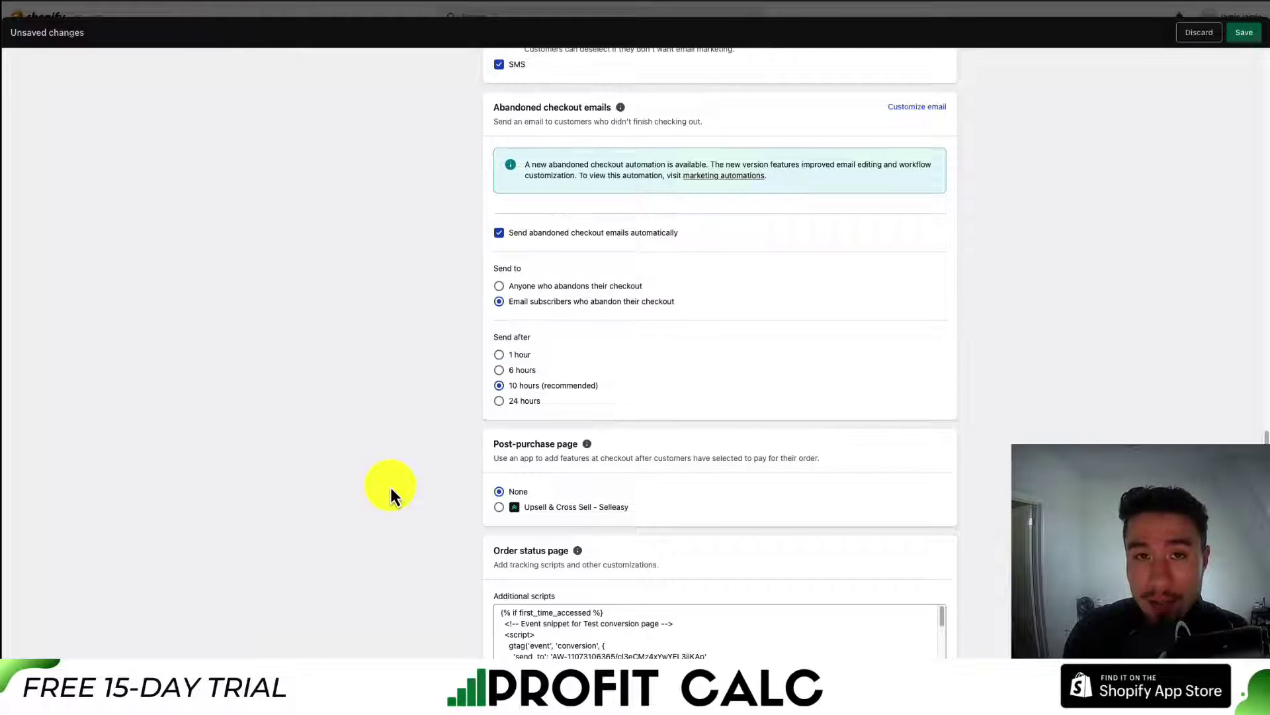
{"action": "scroll", "coordinate": [391, 493], "scroll_direction": "down", "scroll_amount": 5}
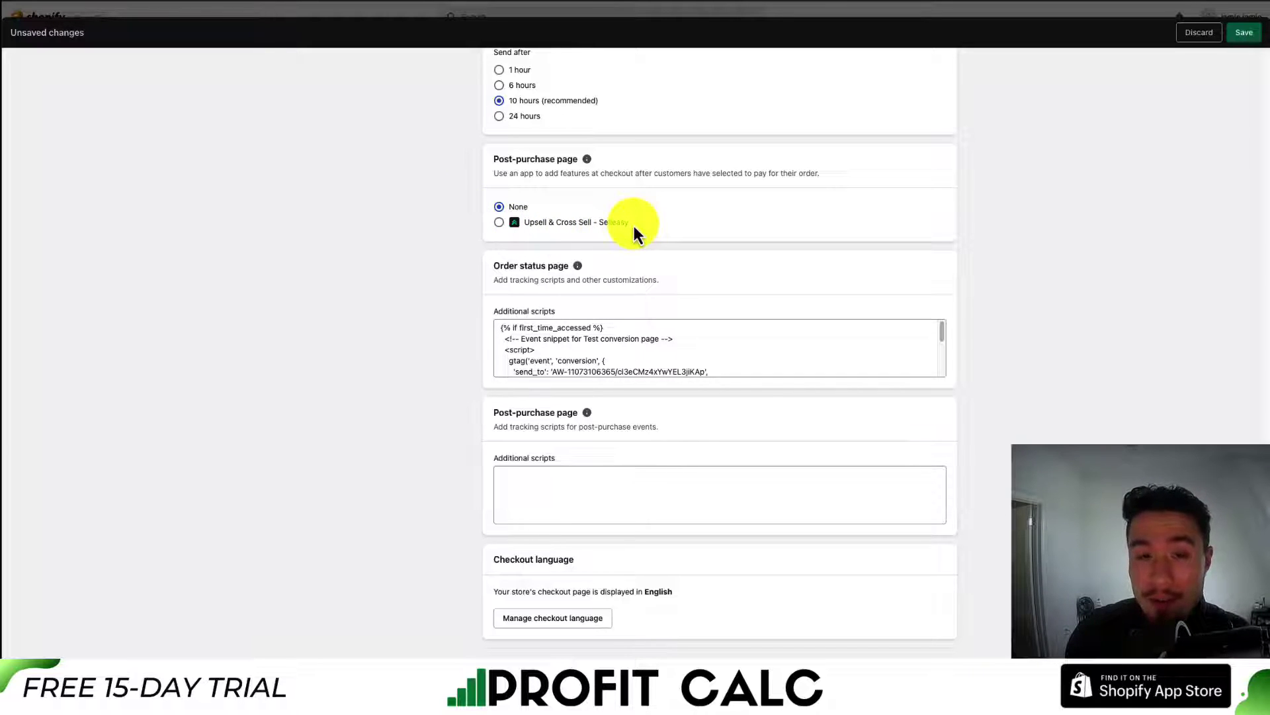
{"action": "left_click_drag", "start_coordinate": [633, 224], "coordinate": [522, 223]}
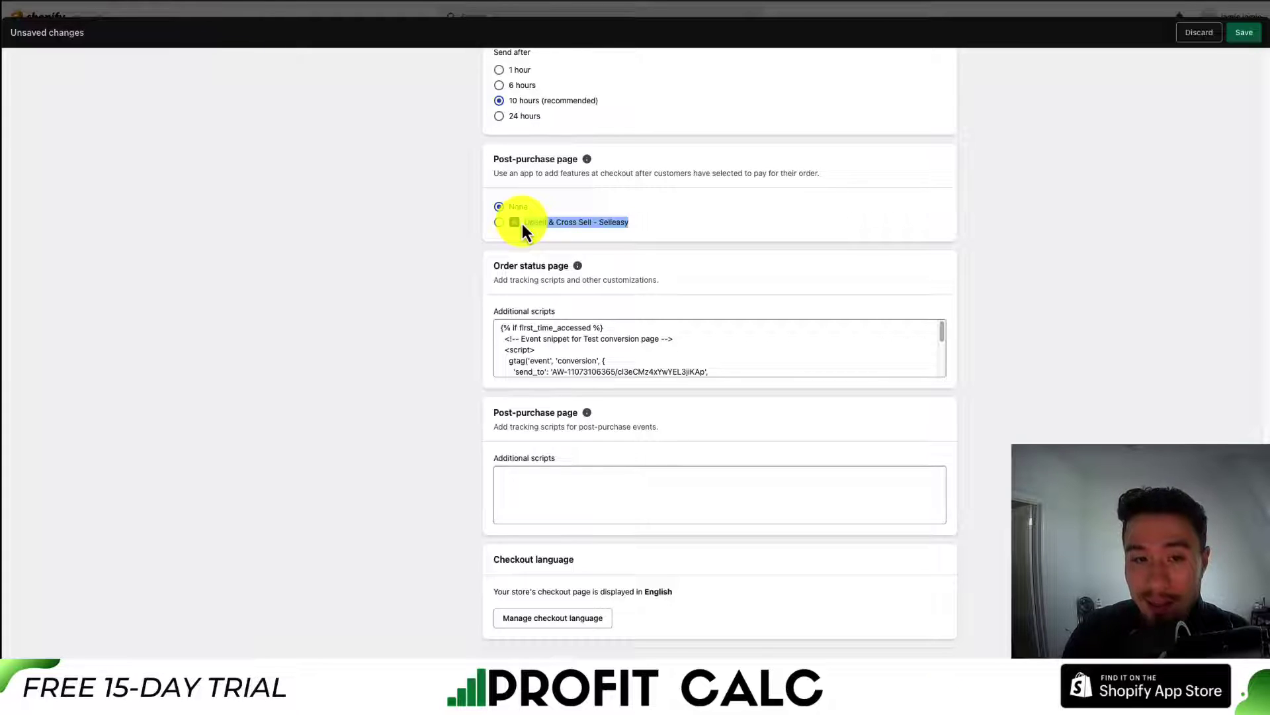
{"action": "left_click", "coordinate": [530, 283]}
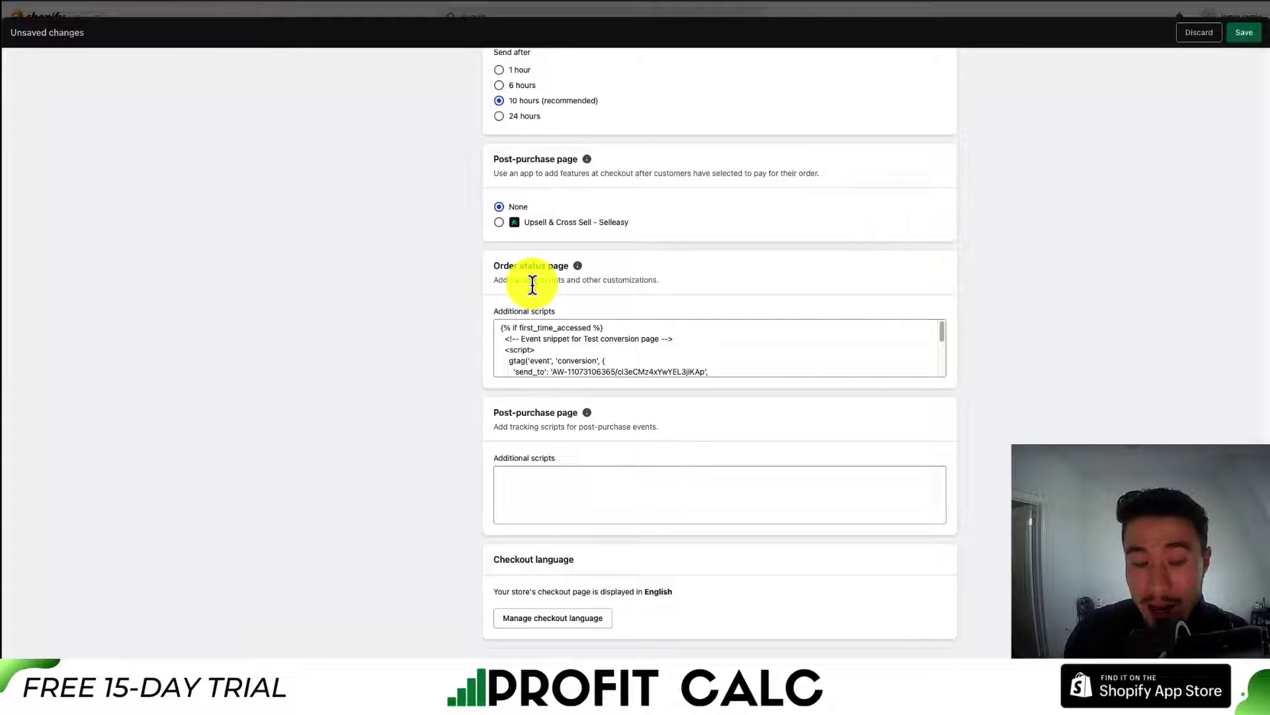
{"action": "left_click_drag", "start_coordinate": [535, 282], "coordinate": [668, 278]}
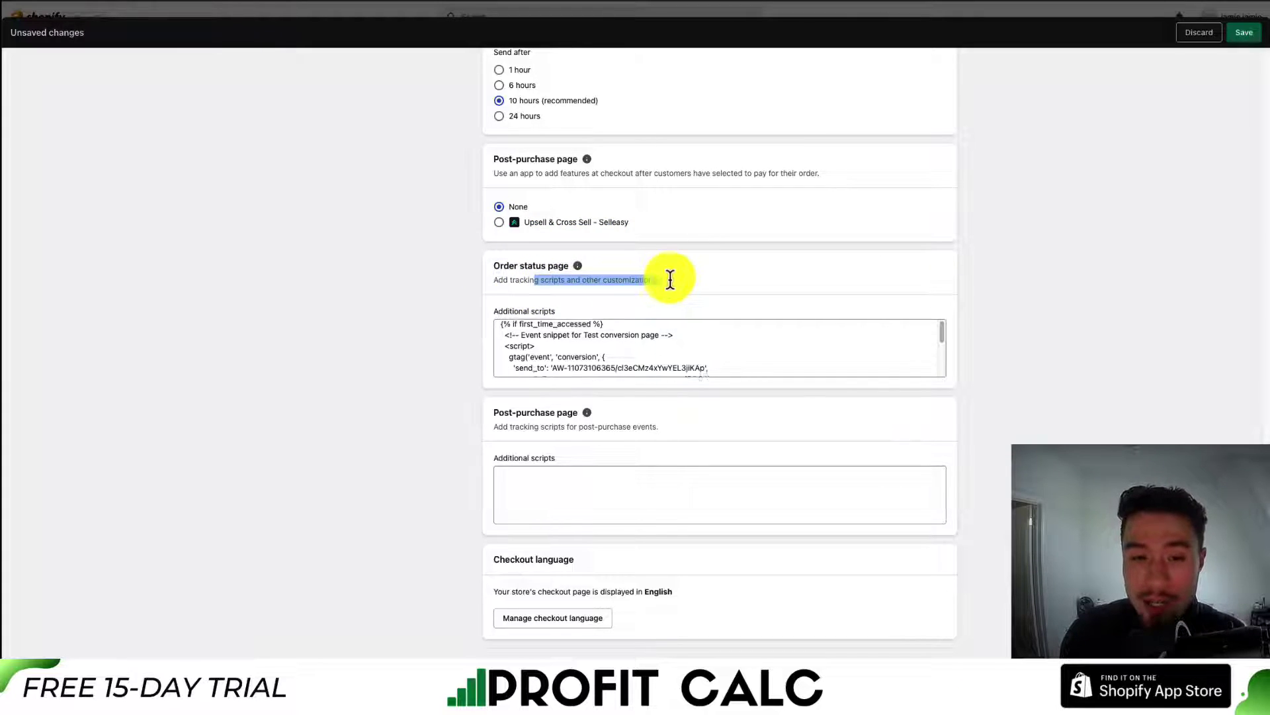
{"action": "scroll", "coordinate": [939, 362], "scroll_direction": "down", "scroll_amount": 3}
{"action": "scroll", "coordinate": [939, 344], "scroll_direction": "up", "scroll_amount": 3}
{"action": "left_click", "coordinate": [881, 337]}
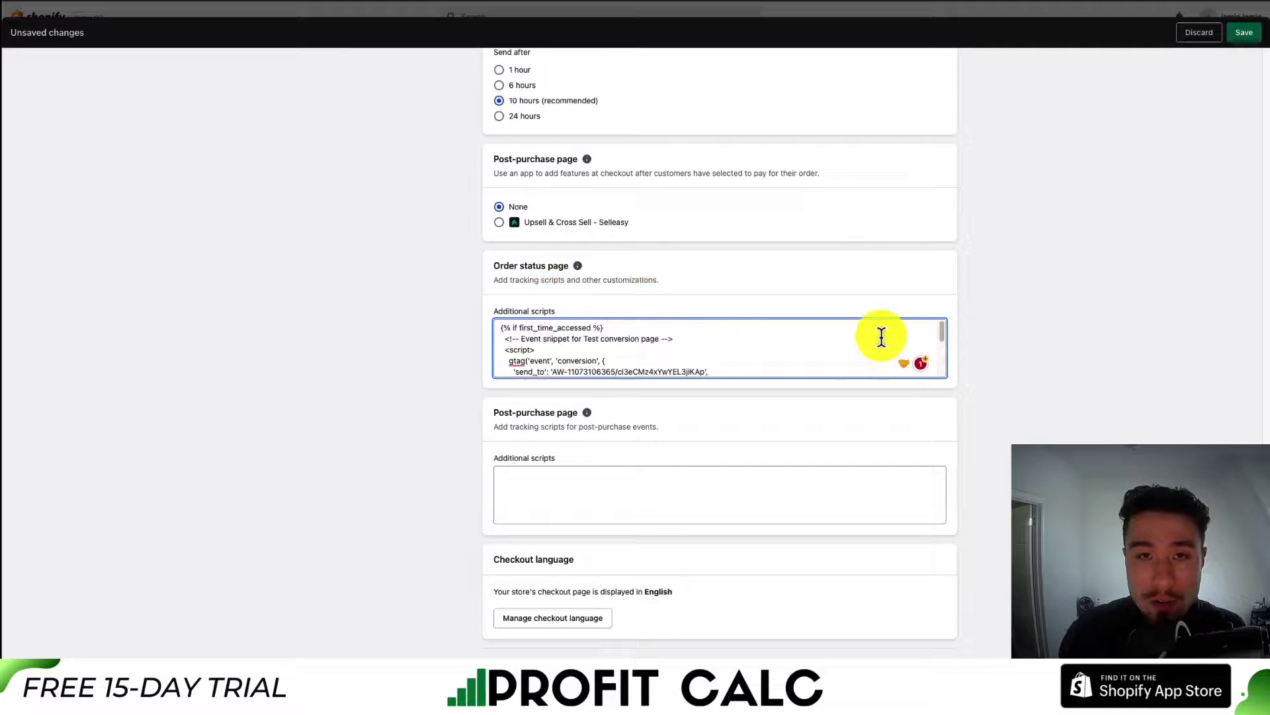
{"action": "right_click", "coordinate": [505, 358]}
{"action": "left_click_drag", "start_coordinate": [507, 358], "coordinate": [606, 357]}
{"action": "mouse_move", "coordinate": [943, 331]}
{"action": "left_mouse_down"}
{"action": "mouse_move", "coordinate": [942, 369]}
{"action": "mouse_move", "coordinate": [940, 326]}
{"action": "left_mouse_up"}
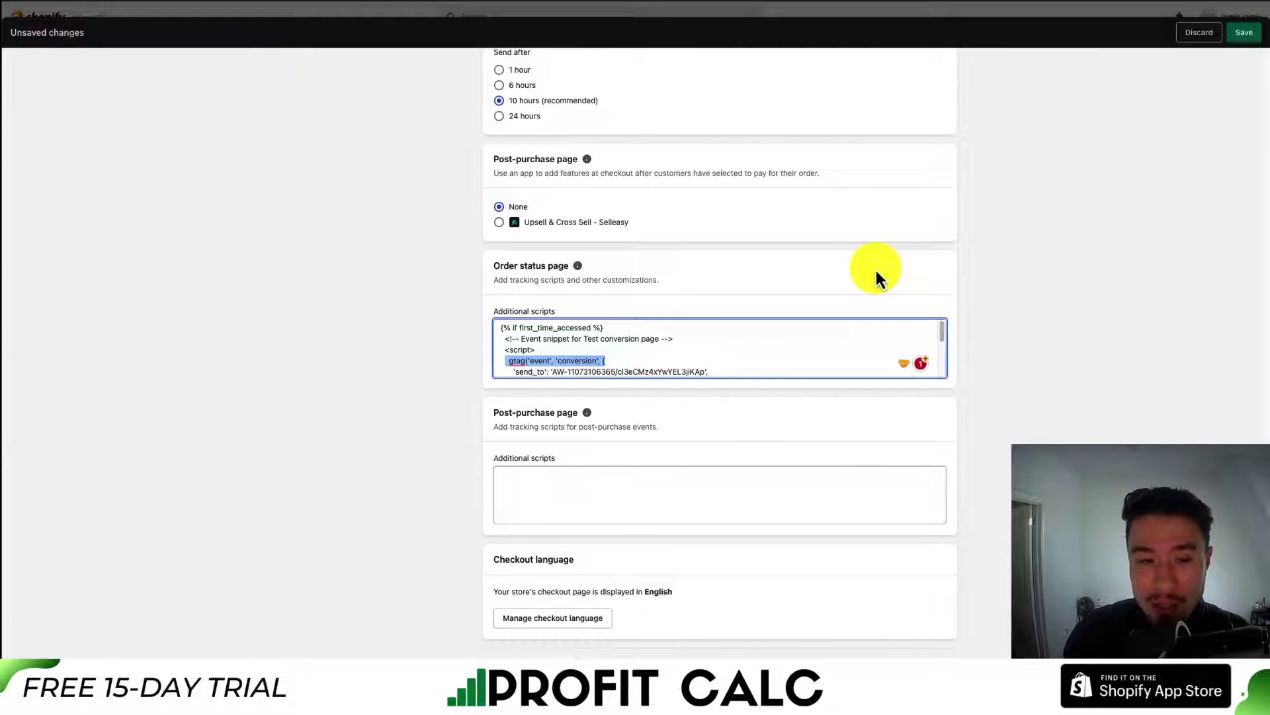
{"action": "left_click_drag", "start_coordinate": [561, 426], "coordinate": [627, 430]}
{"action": "left_click_drag", "start_coordinate": [527, 457], "coordinate": [540, 418]}
{"action": "left_click", "coordinate": [679, 438]}
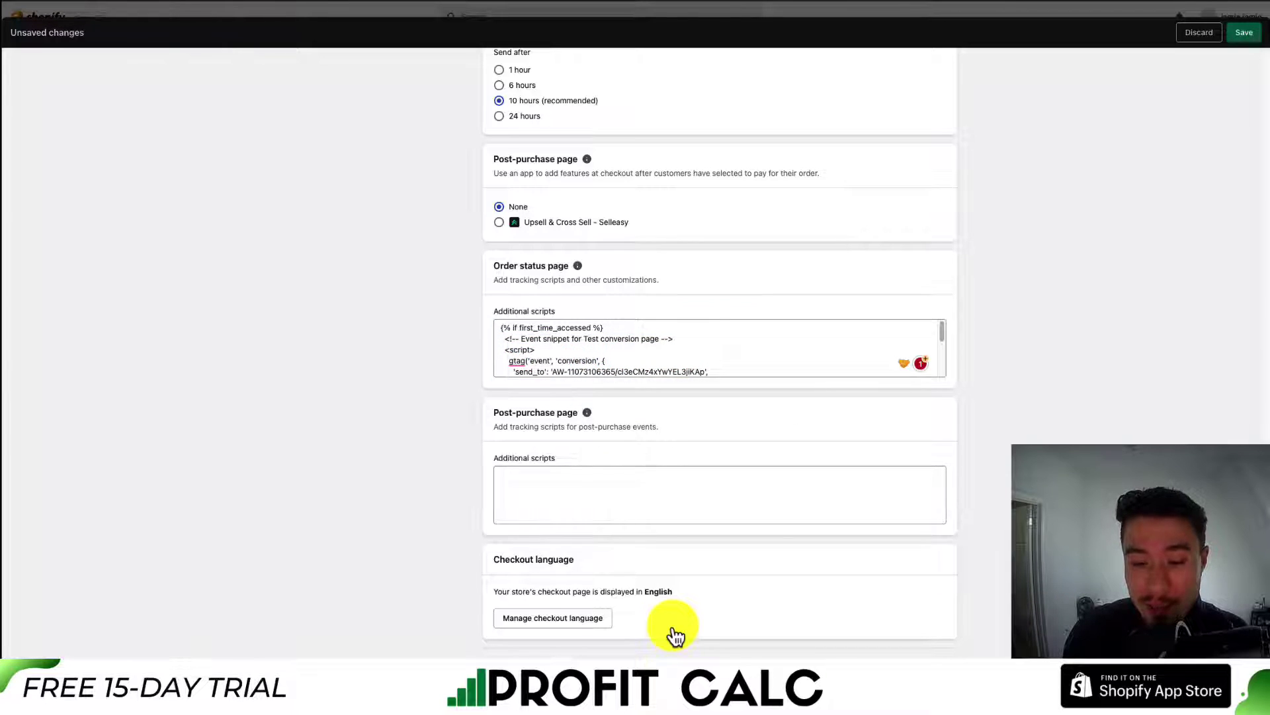
Save the changes to the checkout settings.
{"action": "left_click", "coordinate": [1244, 33]}
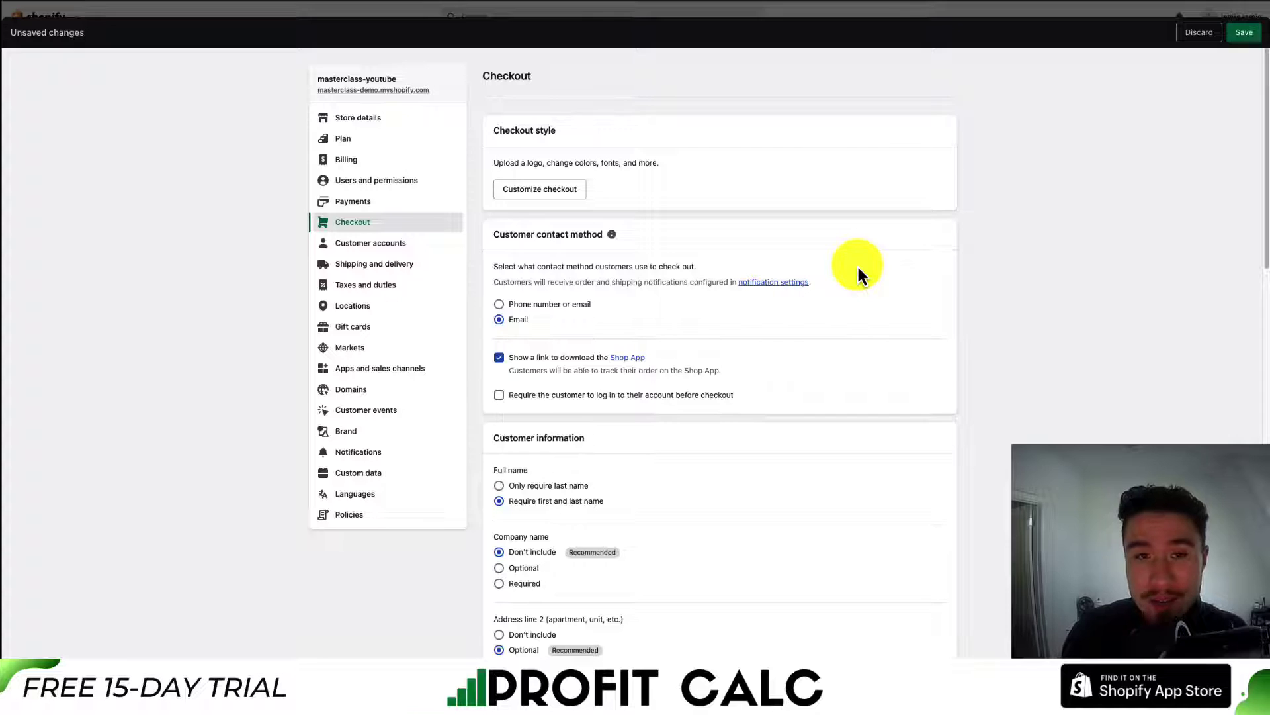